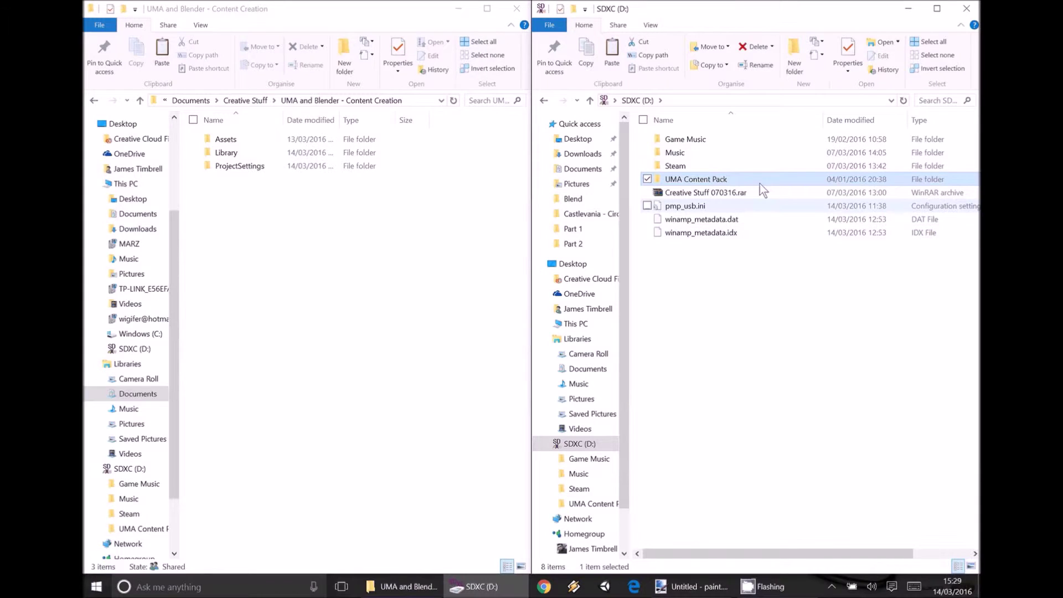
# Copy UMA_Blender.blend from the UMA Content Pack's Blend folder into the Content Creation folder.
pyautogui.doubleClick(715, 177)
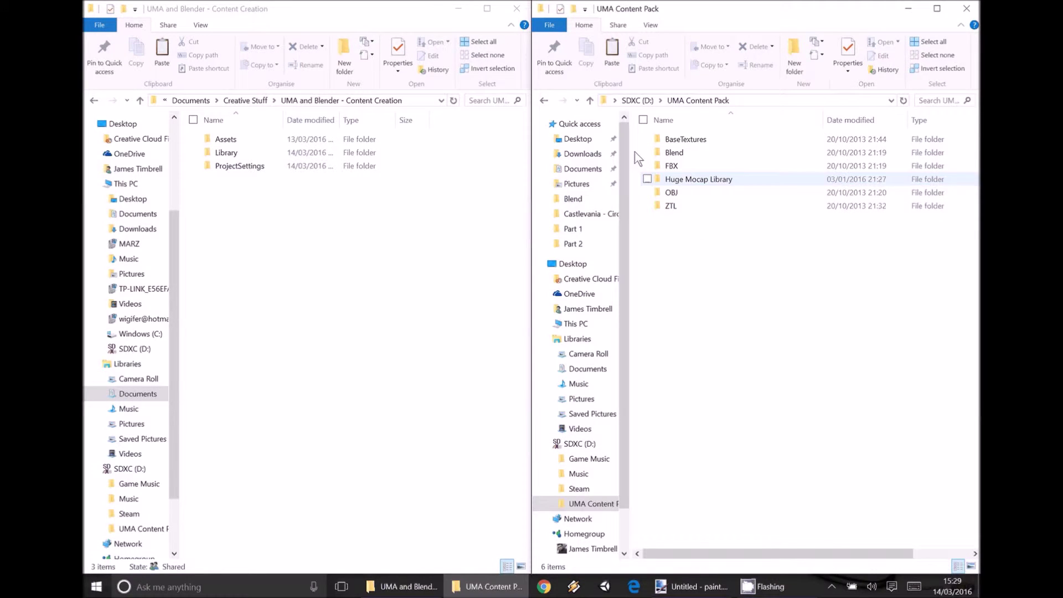
pyautogui.doubleClick(716, 158)
pyautogui.moveTo(707, 159); pyautogui.dragTo(276, 224)
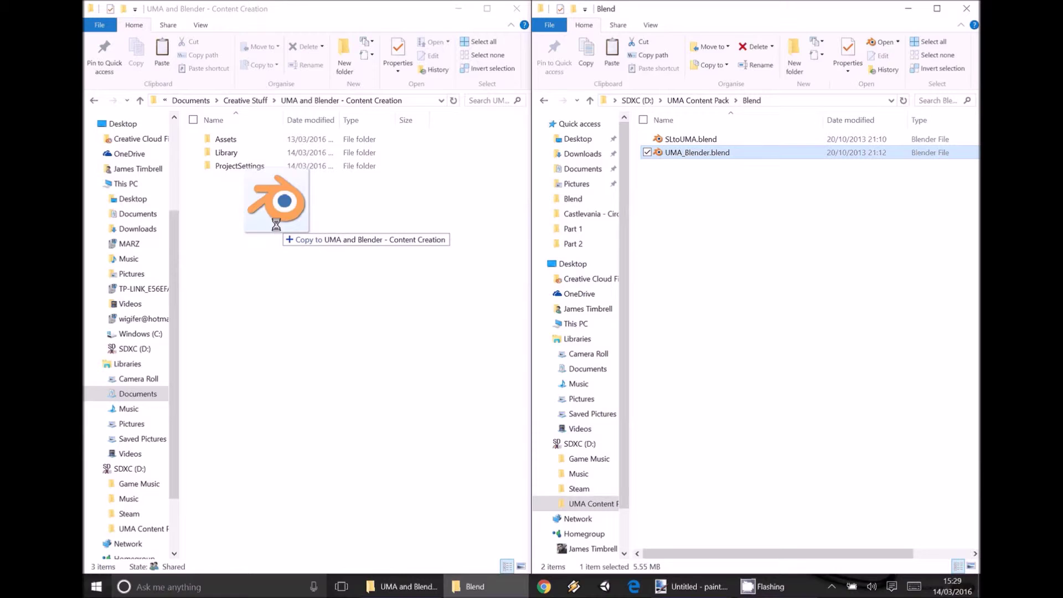
pyautogui.moveTo(276, 225); pyautogui.dragTo(277, 225, button='right')
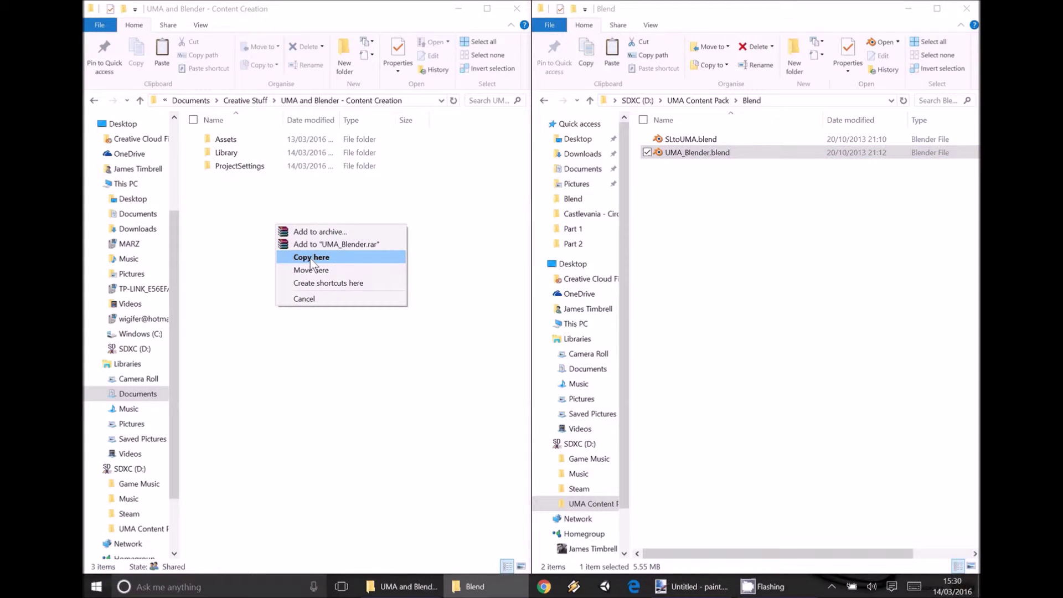
pyautogui.click(311, 263)
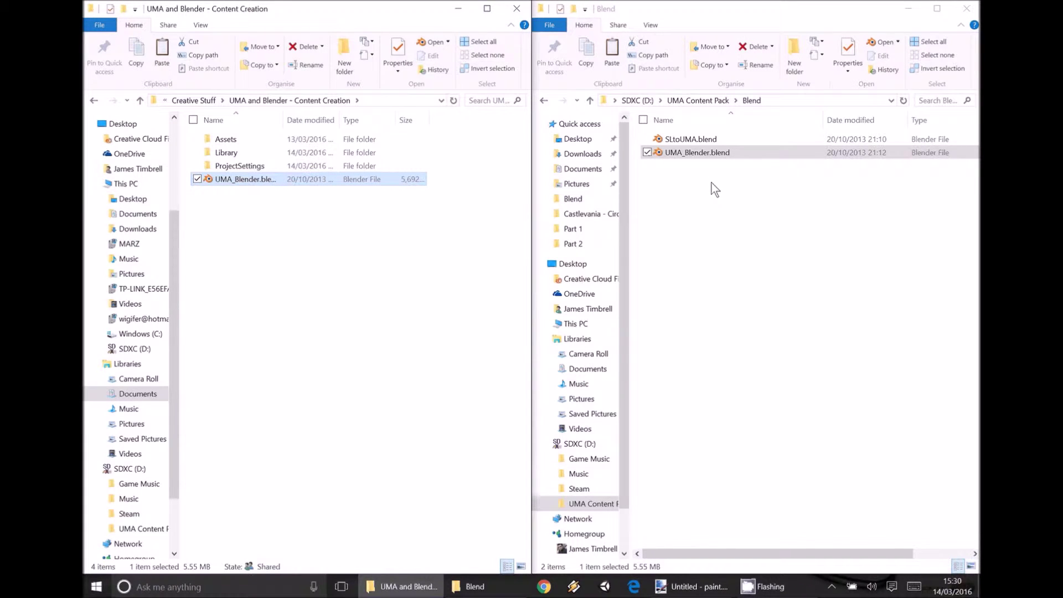
# Keep the copied file's name and open UMA_Blender.blend in Blender.
pyautogui.click(260, 179)
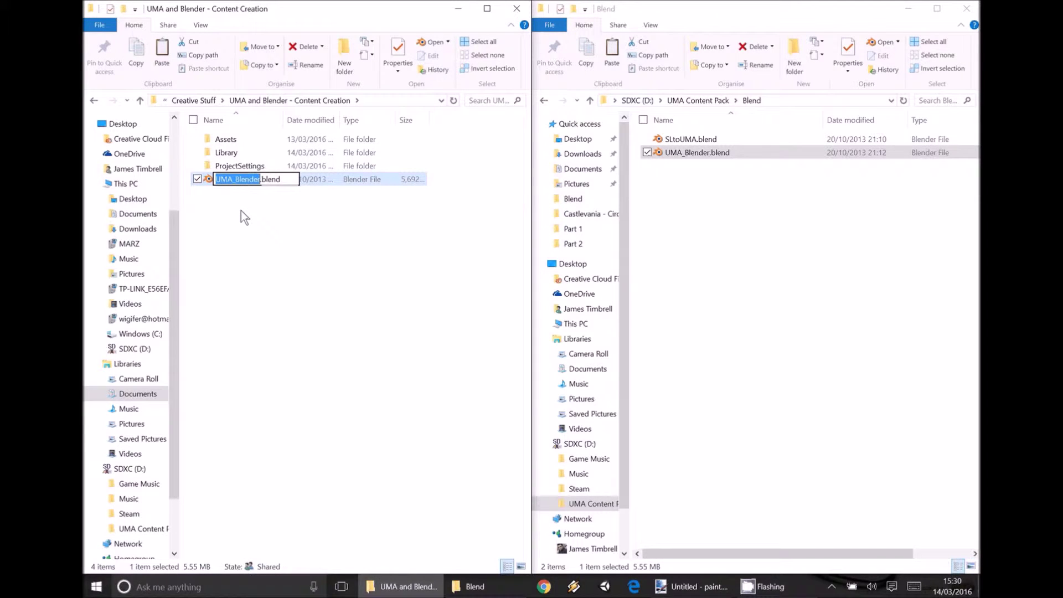
pyautogui.press('Return')
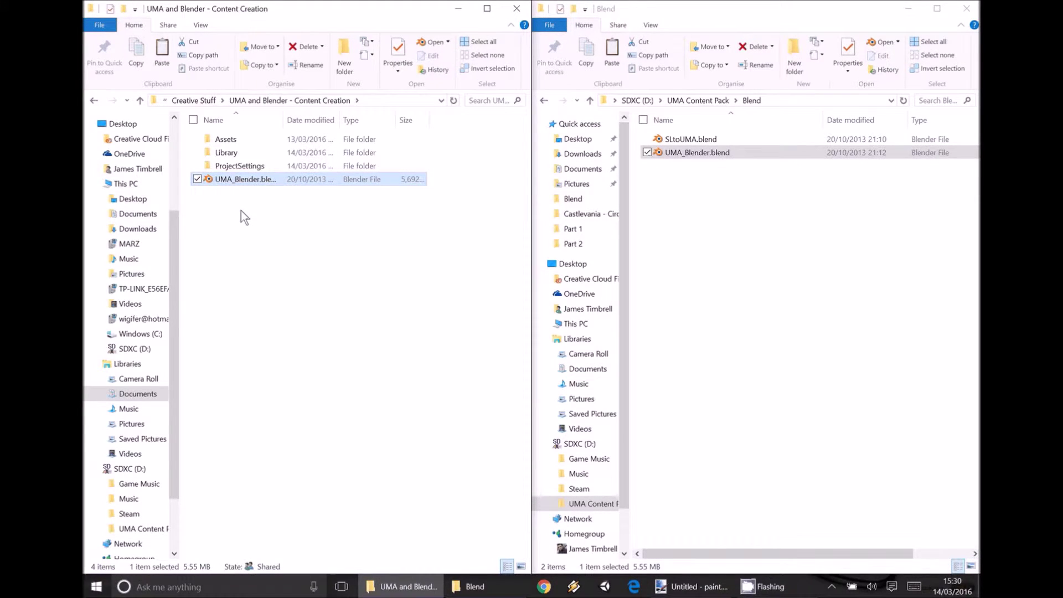
pyautogui.doubleClick(264, 180)
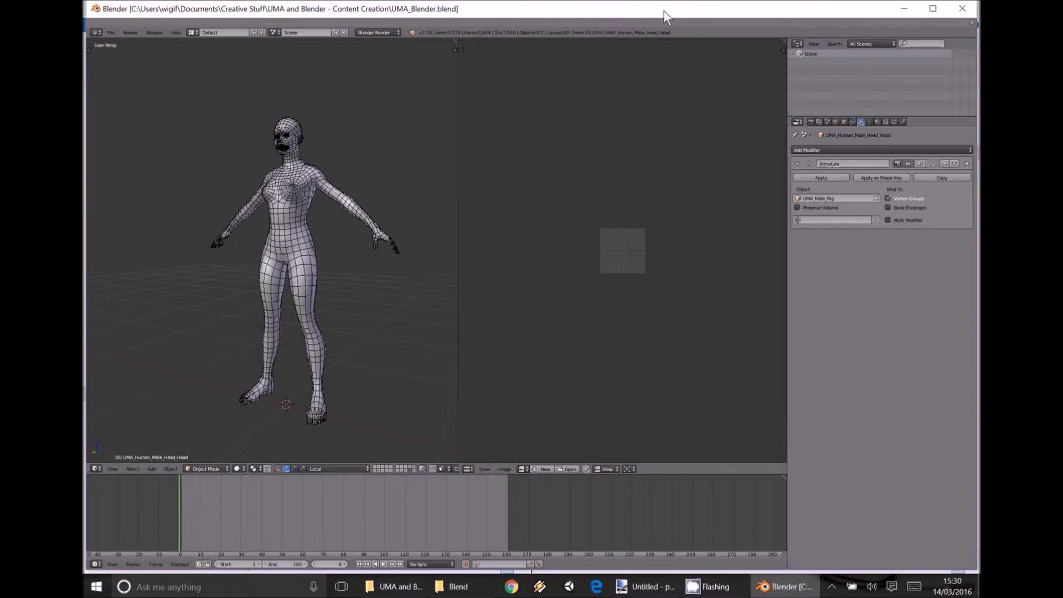
# Maximize Blender and join the image editor area into the 3D View, leaving one large viewport.
pyautogui.doubleClick(664, 10)
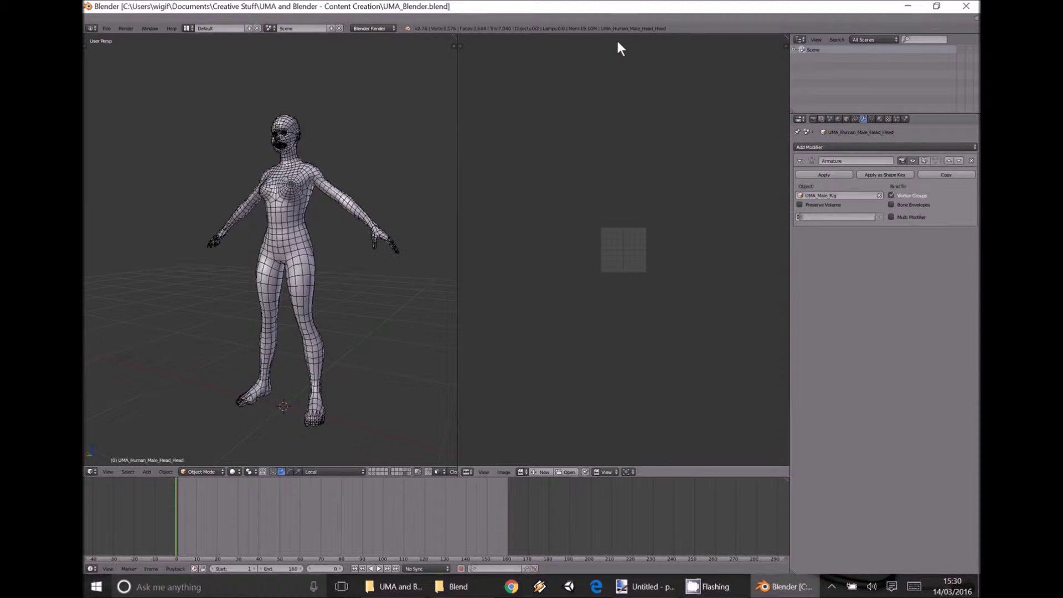
pyautogui.moveTo(279, 218); pyautogui.dragTo(338, 231, button='middle')
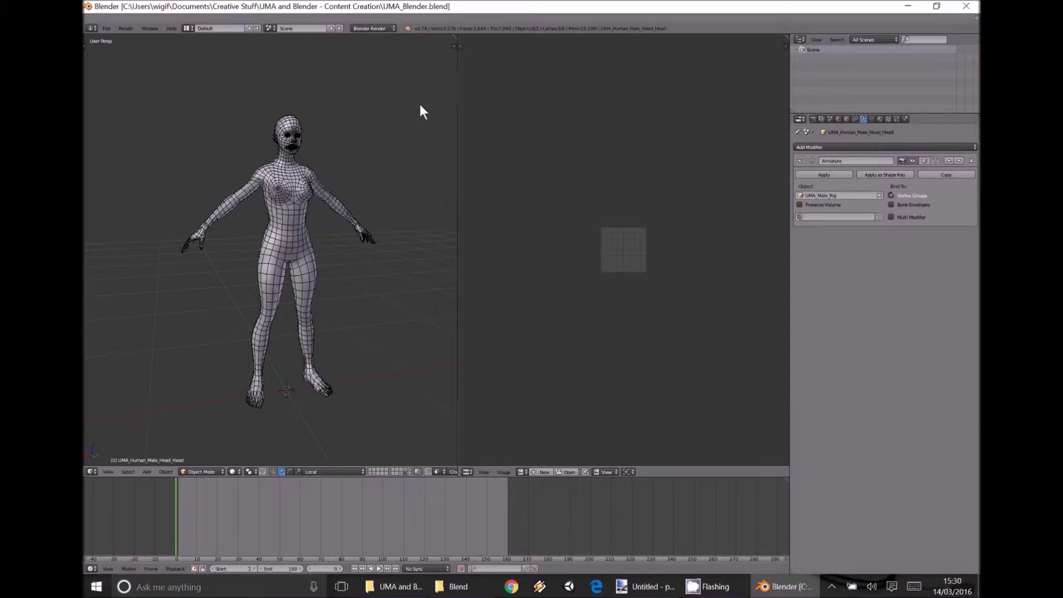
pyautogui.moveTo(354, 121); pyautogui.dragTo(208, 231, button='middle')
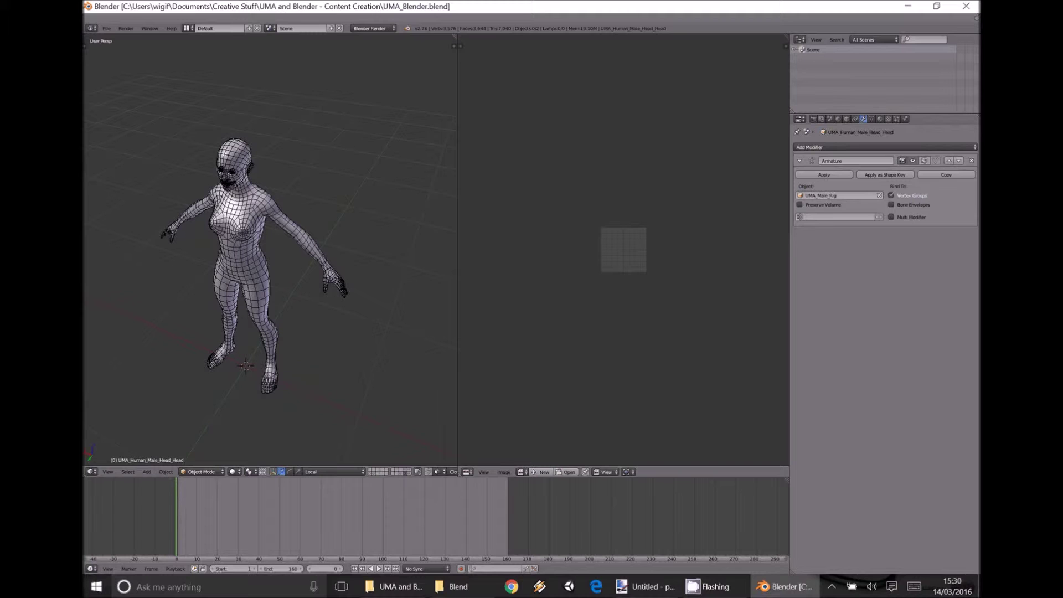
pyautogui.moveTo(455, 38); pyautogui.dragTo(650, 56)
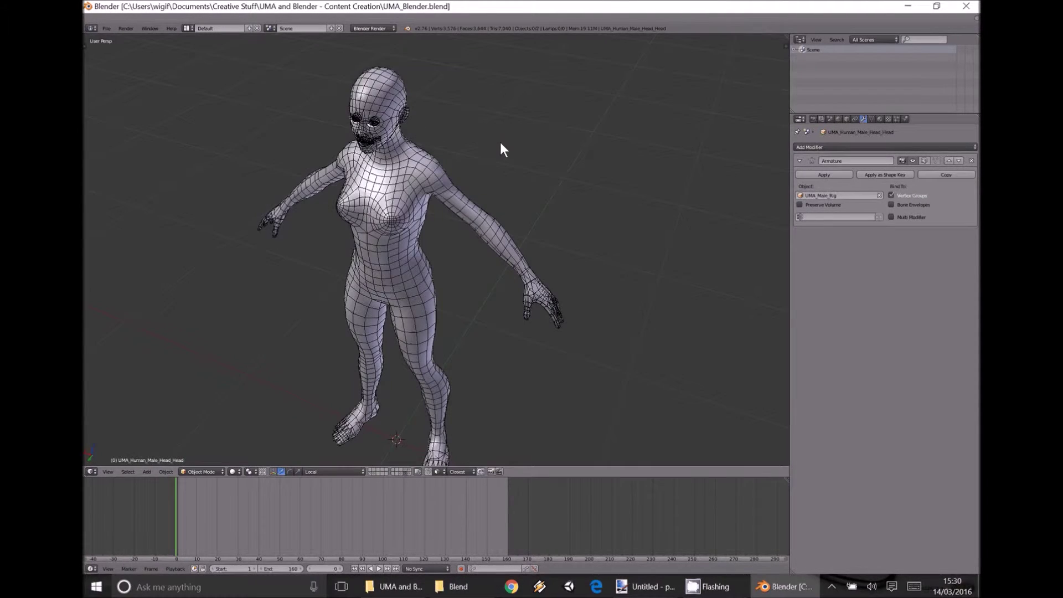
pyautogui.moveTo(500, 141); pyautogui.dragTo(483, 138, button='middle')
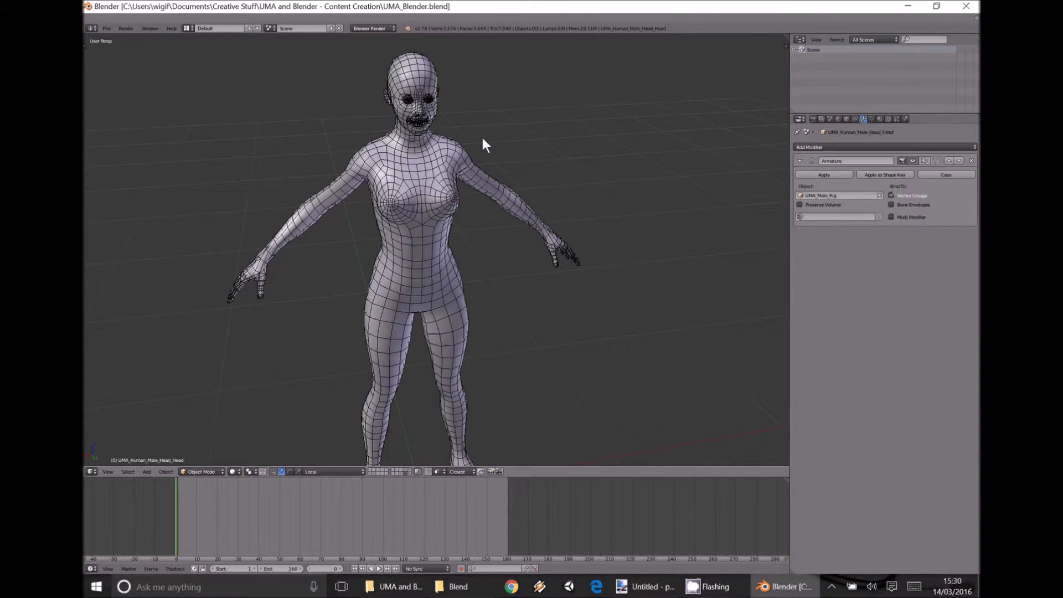
# Open the Tool Shelf, browse the Animation and Misc (Unity Tools) tabs, then return to Tools.
pyautogui.click(87, 47)
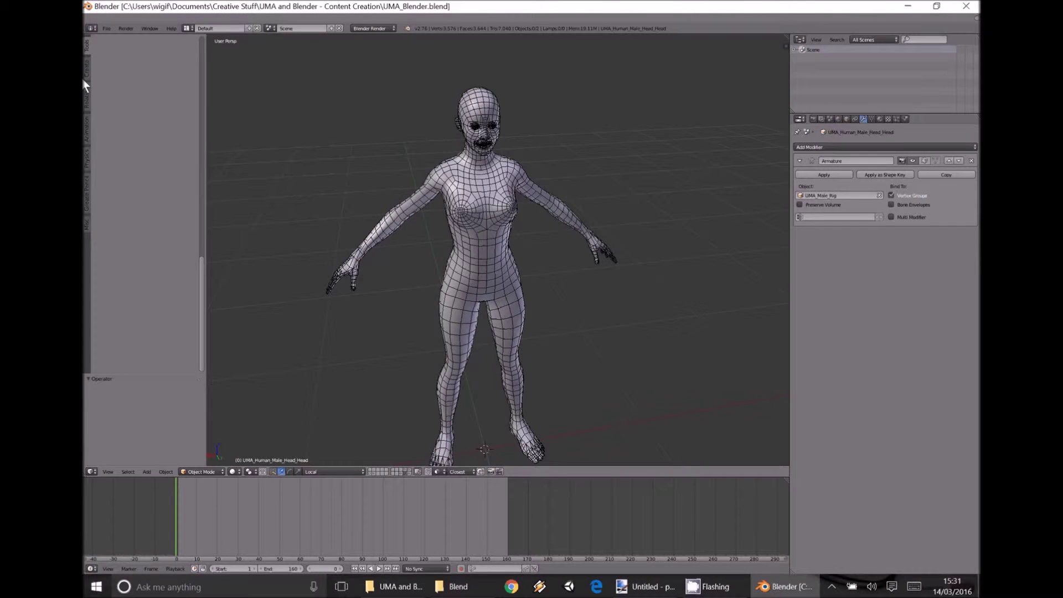
pyautogui.click(86, 129)
pyautogui.click(86, 173)
pyautogui.click(87, 223)
pyautogui.click(99, 39)
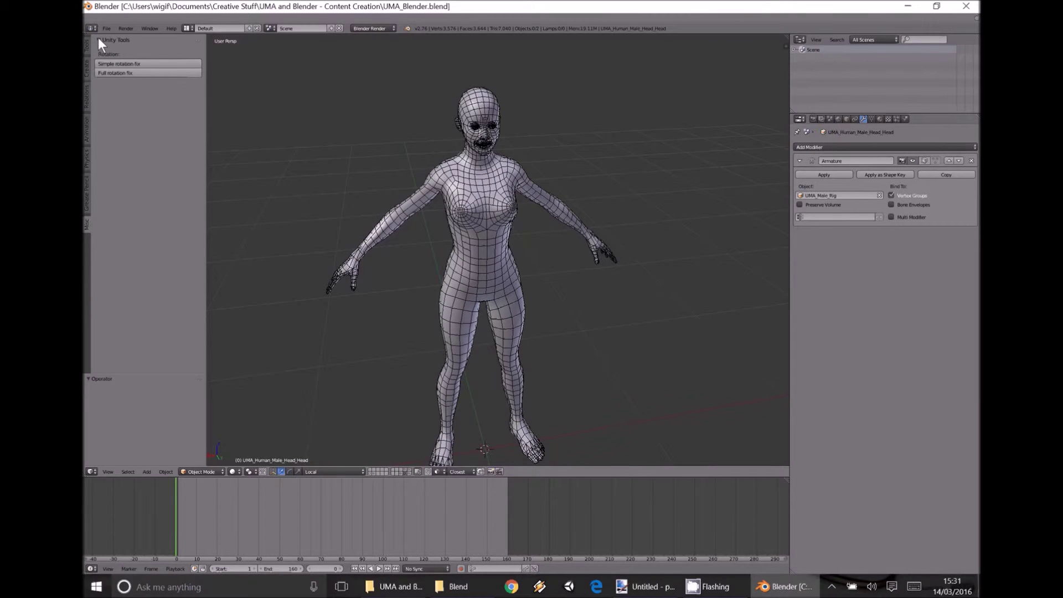
pyautogui.click(98, 39)
pyautogui.click(87, 54)
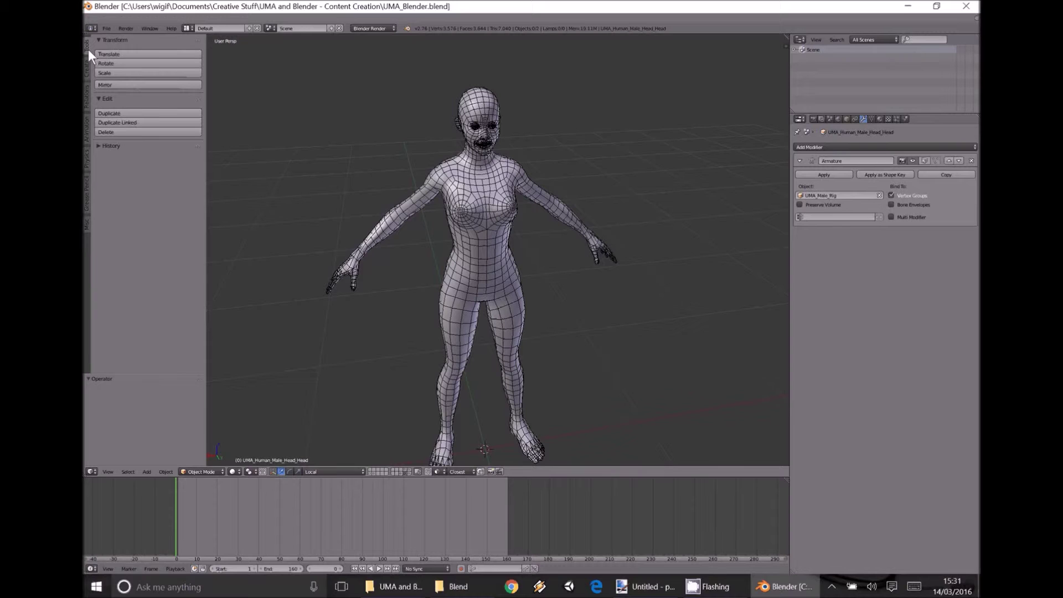
pyautogui.moveTo(504, 191); pyautogui.dragTo(532, 222, button='middle')
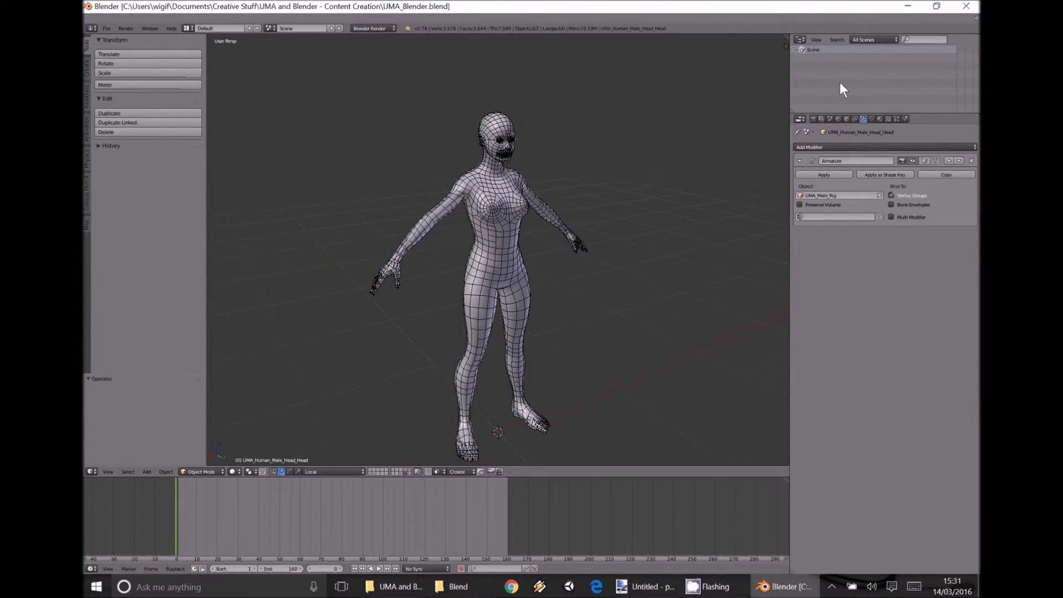
# Expand Scene in the Outliner, select UMA_Human_Female, then put UMA_Female_Rig into Pose Mode.
pyautogui.click(793, 50)
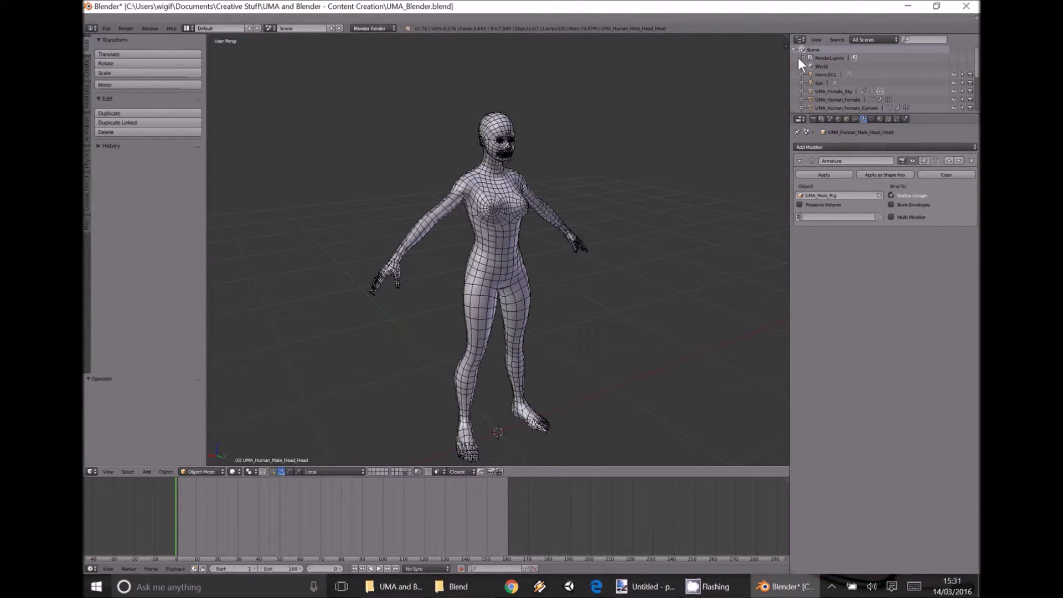
pyautogui.scroll(-2, 842, 83)
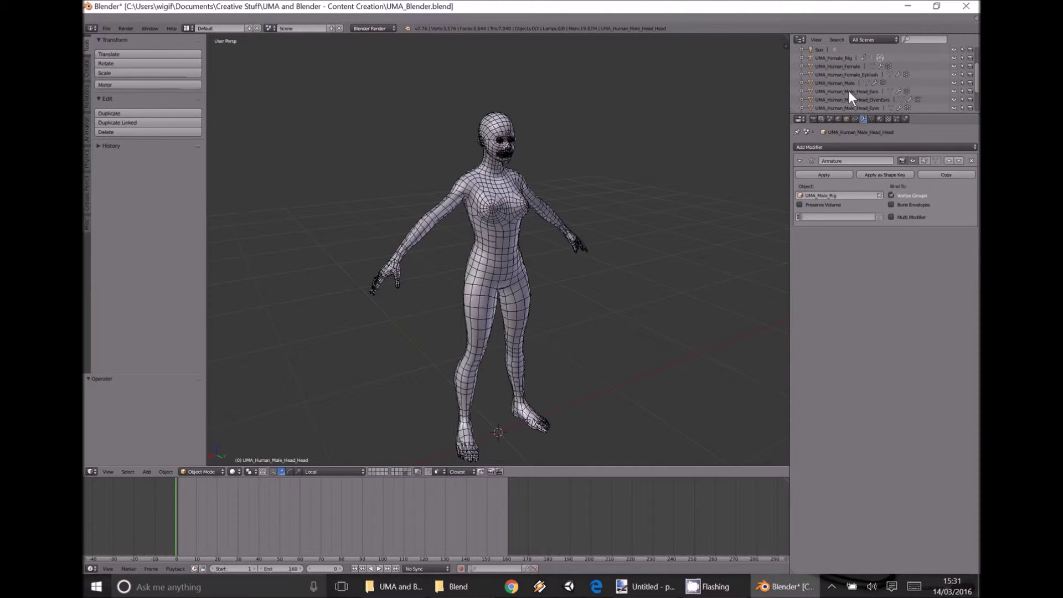
pyautogui.click(845, 65)
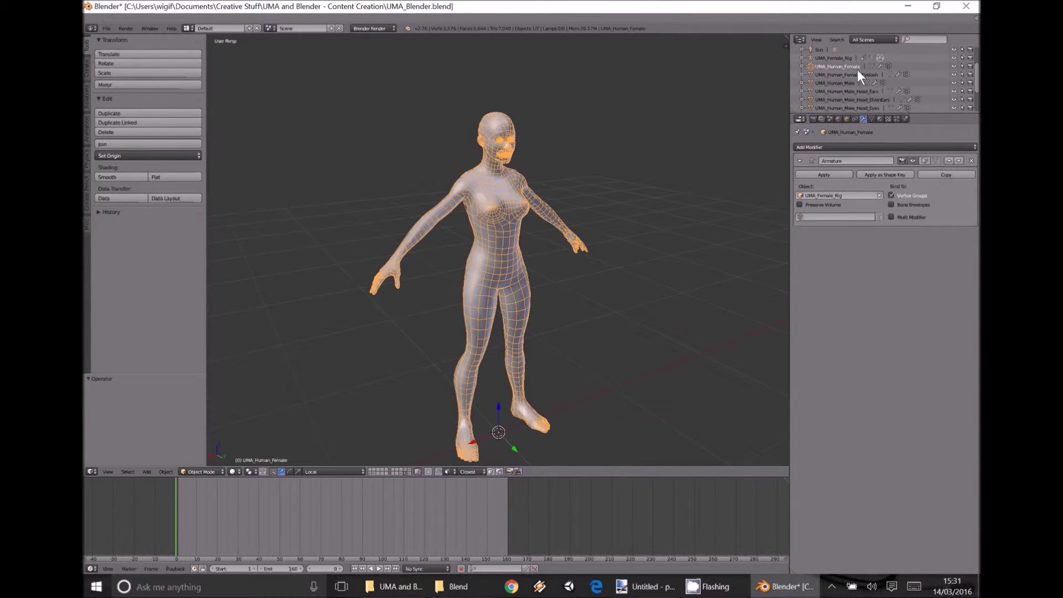
pyautogui.click(833, 58)
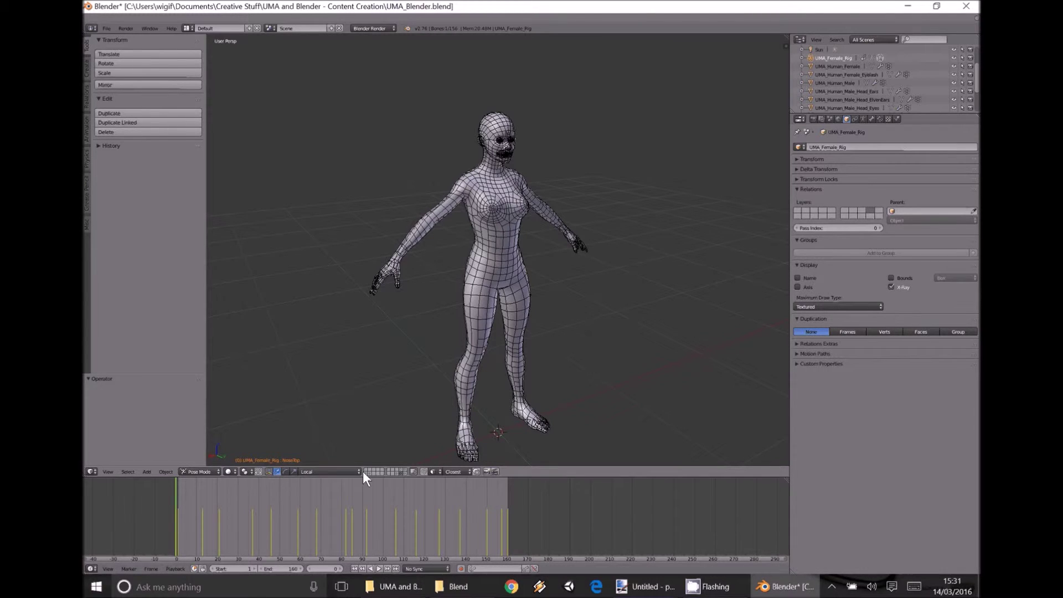
# Select UMA_Human_Male and show its mesh layer, toggling against the rig layer to compare.
pyautogui.click(401, 470)
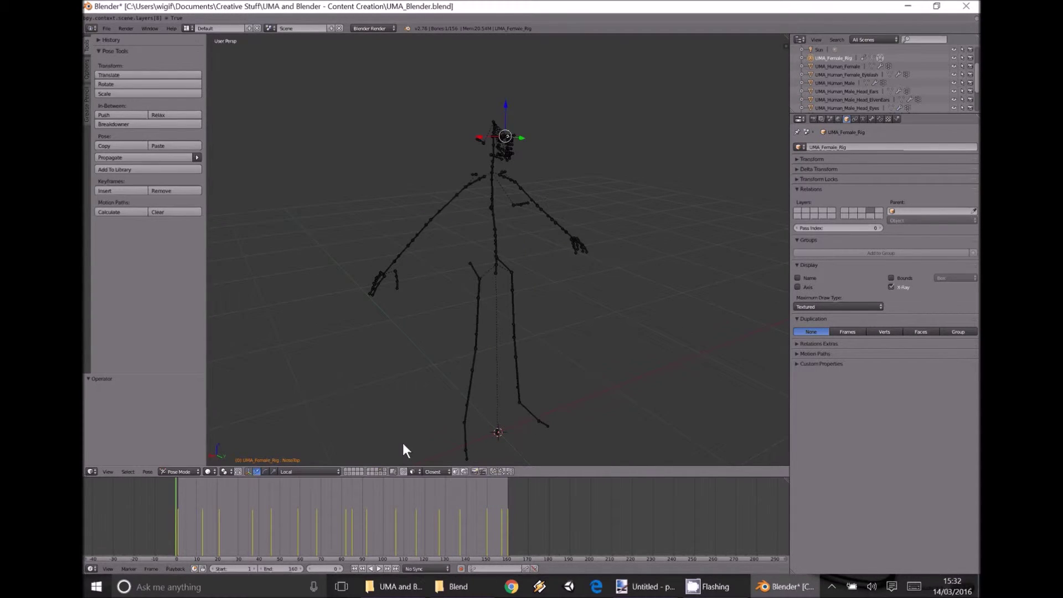
pyautogui.moveTo(476, 299)
pyautogui.mouseDown(button='middle')
pyautogui.moveTo(459, 269)
pyautogui.moveTo(467, 299)
pyautogui.mouseUp(button='middle')
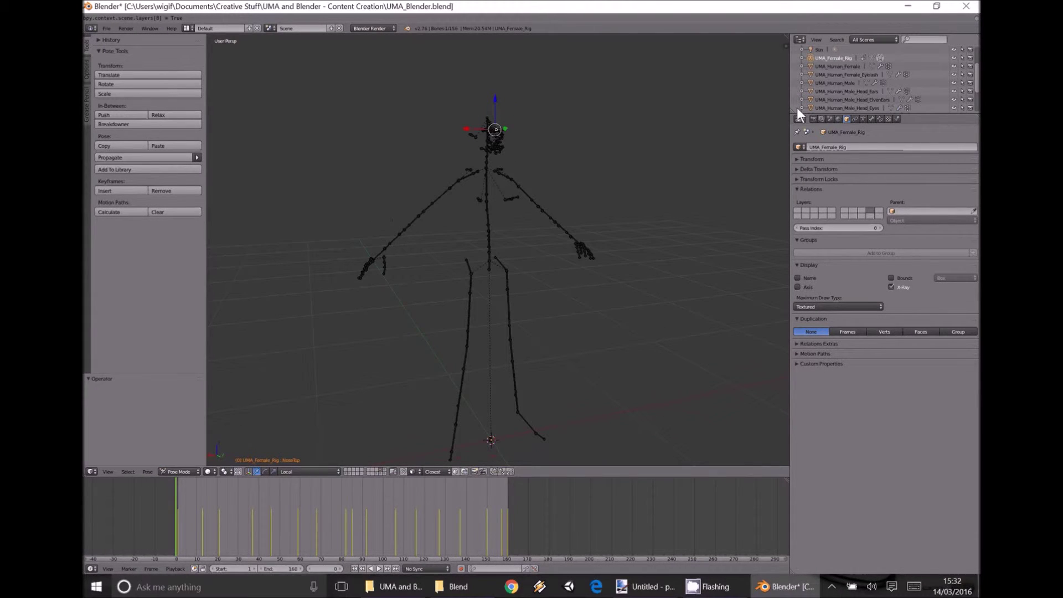
pyautogui.click(847, 82)
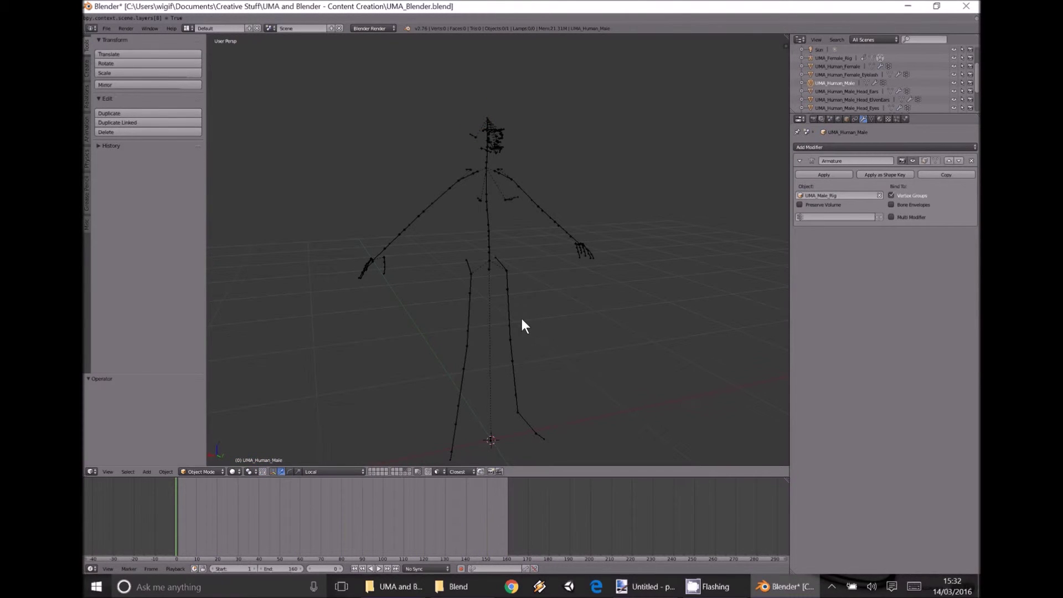
pyautogui.click(411, 474)
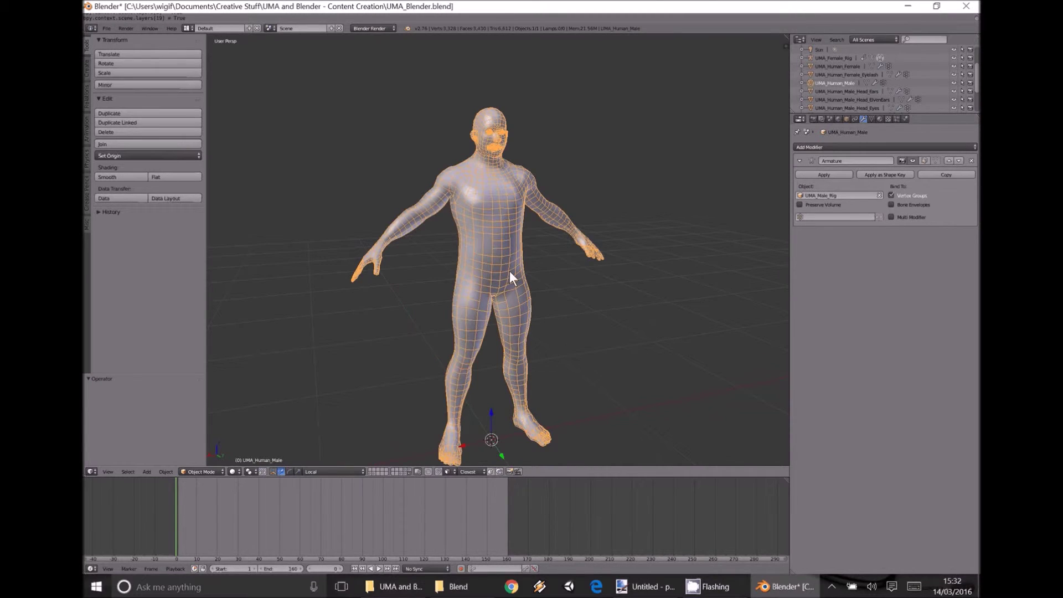
pyautogui.moveTo(509, 271); pyautogui.dragTo(429, 313, button='middle')
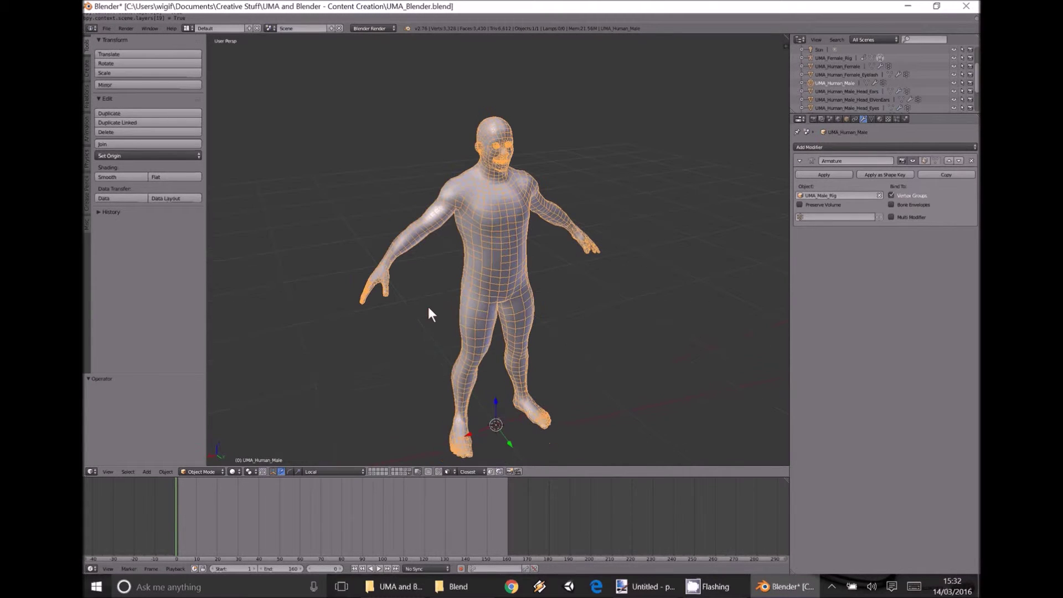
pyautogui.click(411, 467)
pyautogui.click(409, 474)
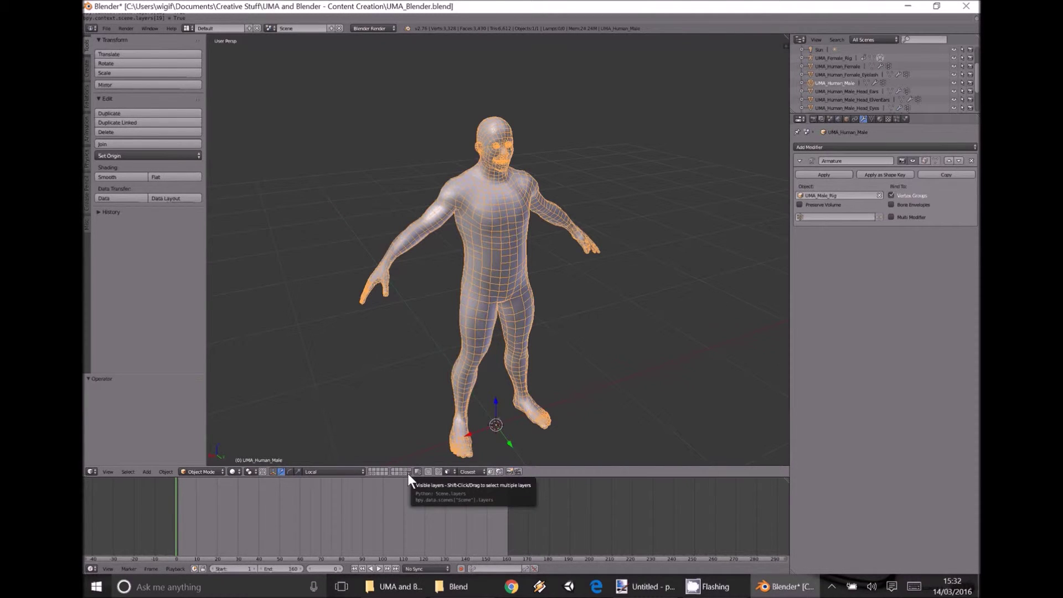
pyautogui.click(406, 469)
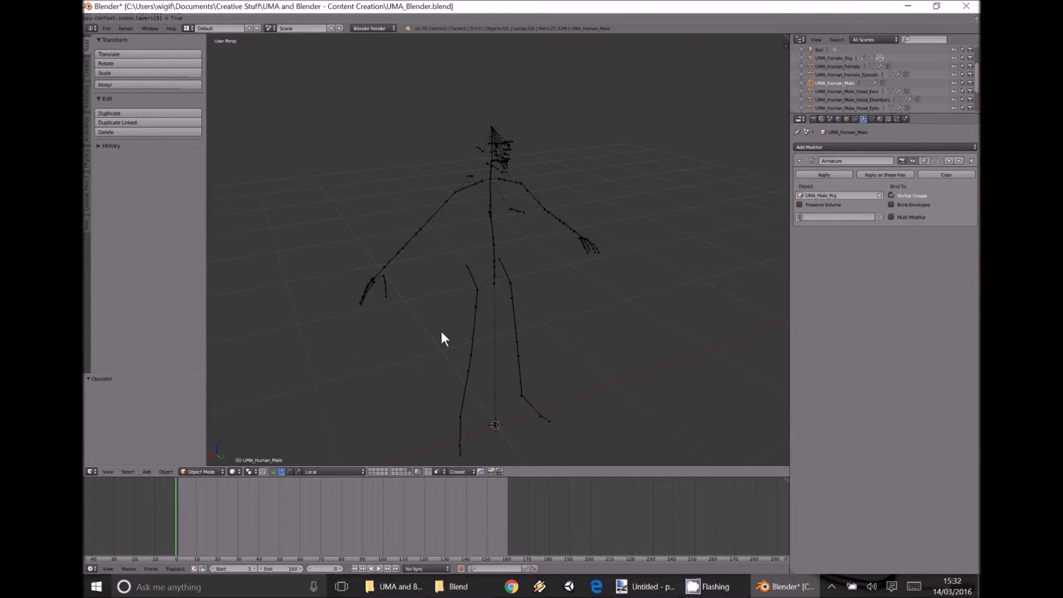
pyautogui.click(409, 474)
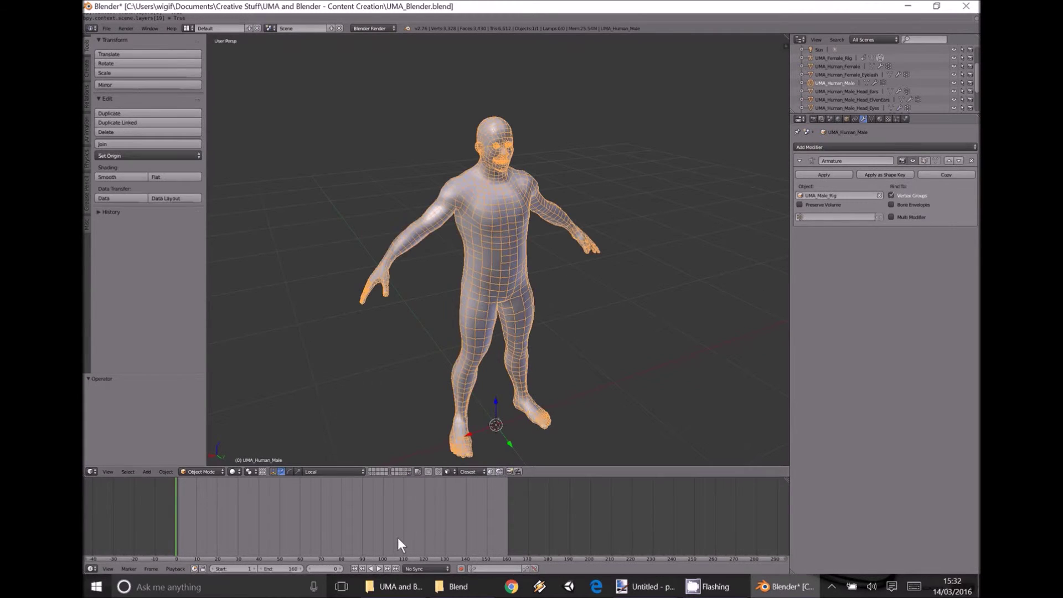
# Show the male mesh and rig layers together and open the Outliner display mode dropdown.
pyautogui.click(410, 470)
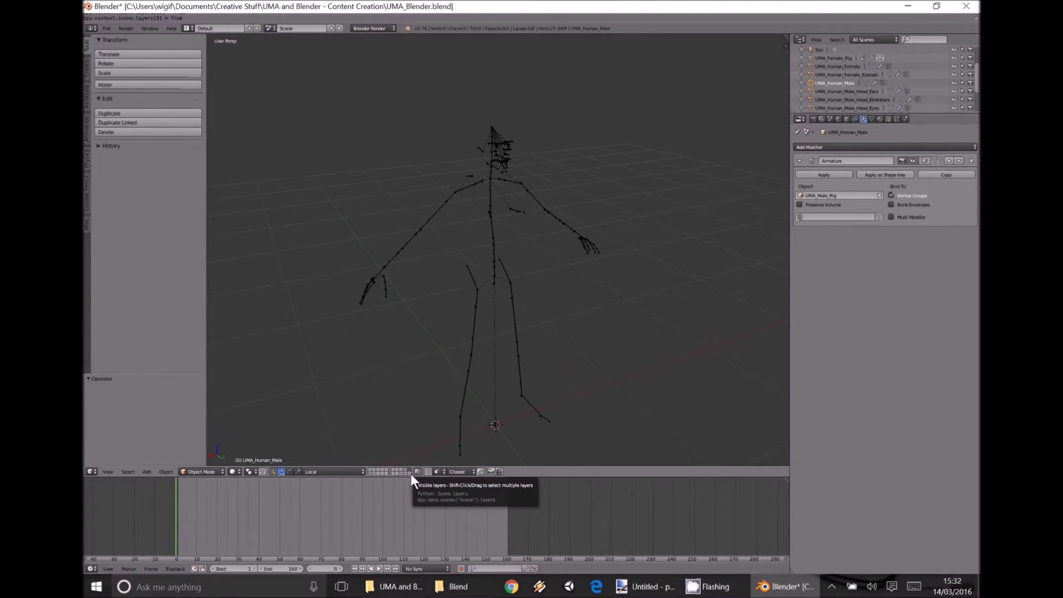
pyautogui.click(410, 474)
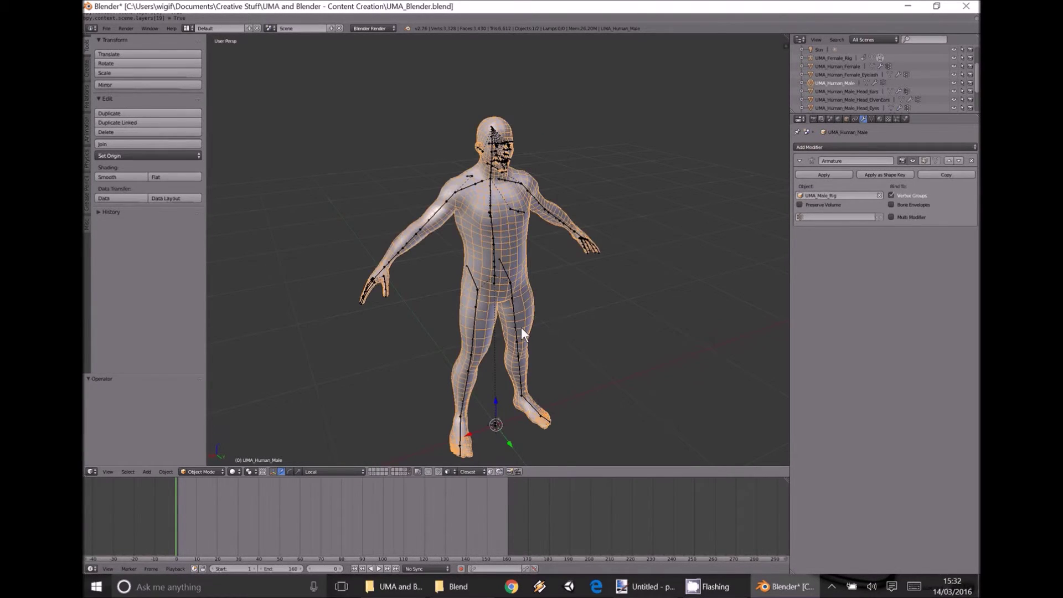
pyautogui.moveTo(591, 250); pyautogui.dragTo(549, 288, button='middle')
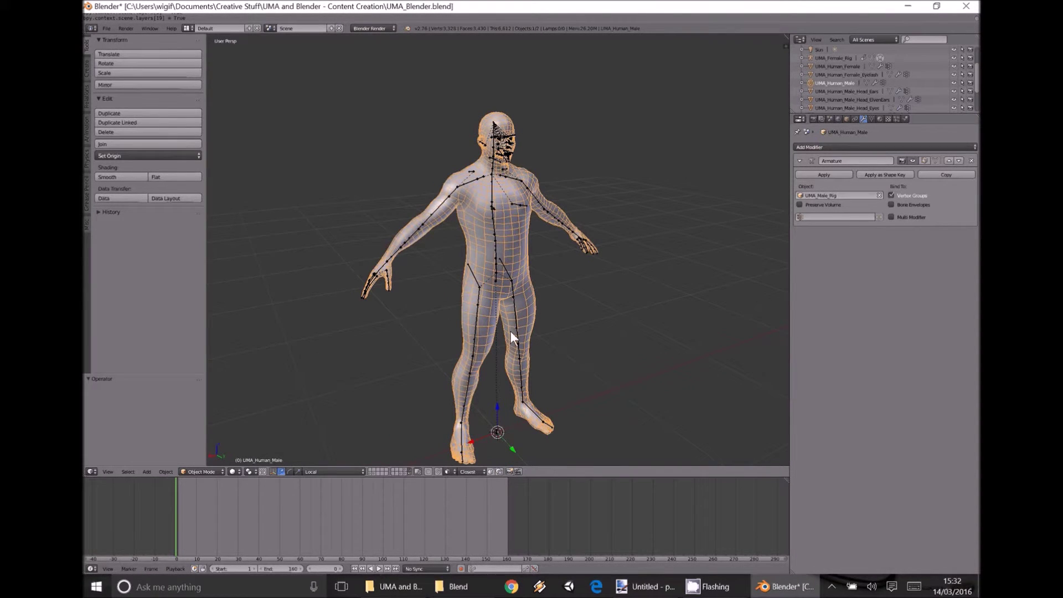
pyautogui.scroll(-1, 510, 331)
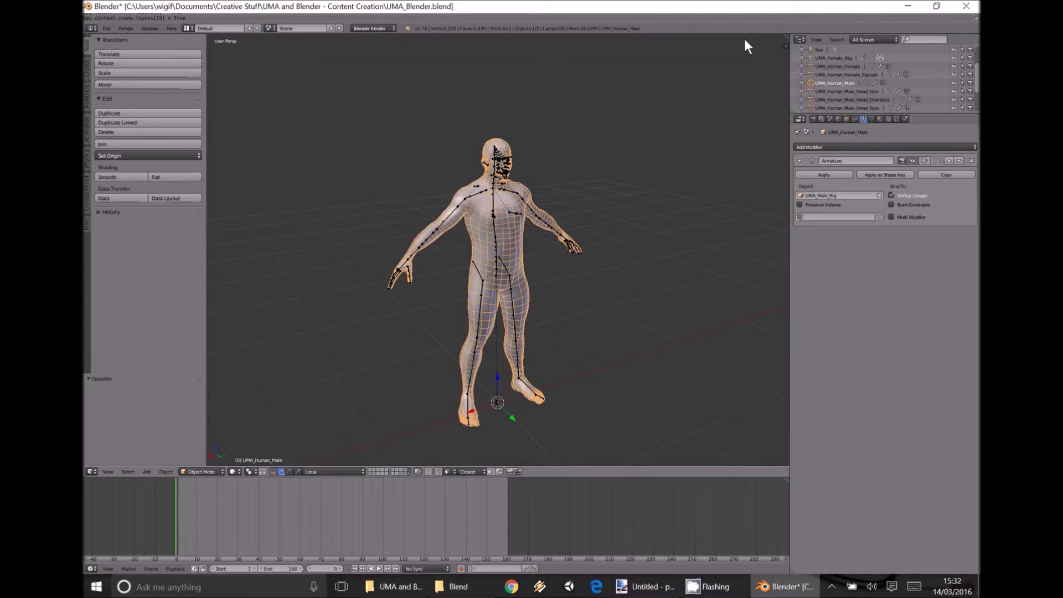
pyautogui.click(870, 39)
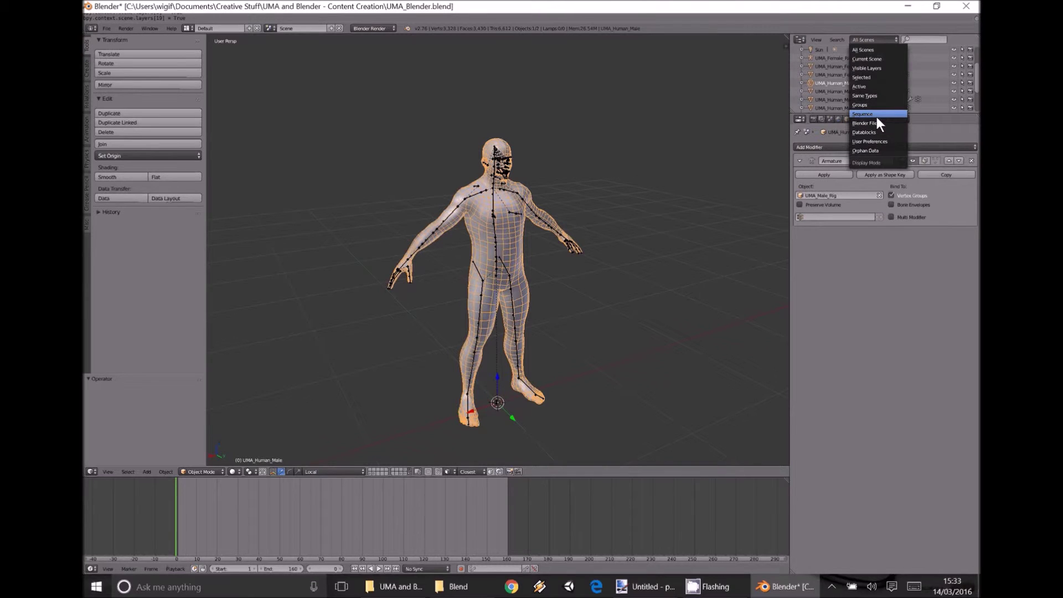
# Set the Outliner to Visible Layers and show only UMA_Human_Male with UMA_Male_Rig.
pyautogui.click(888, 68)
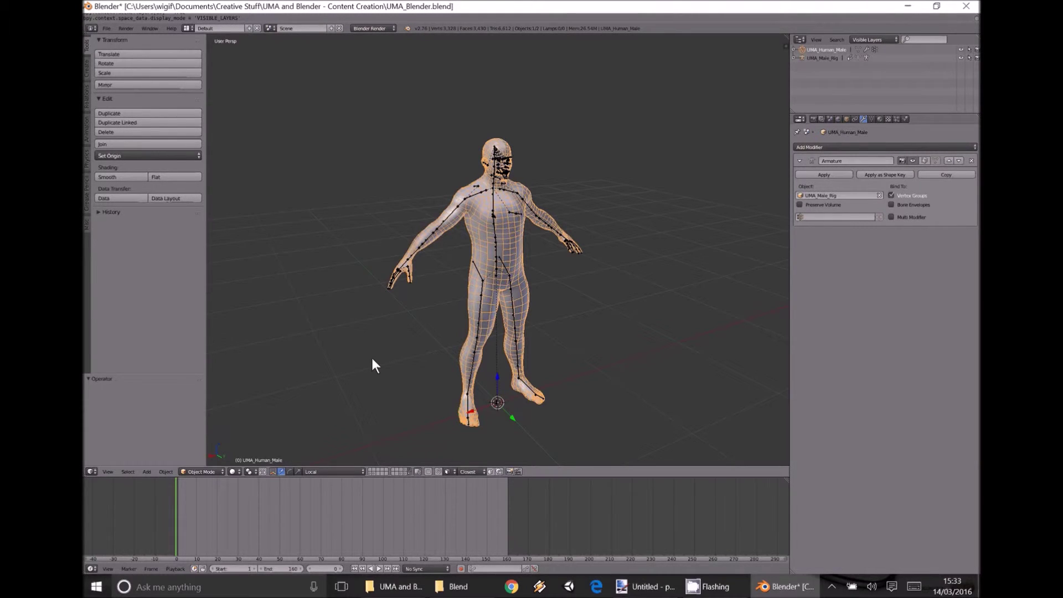
pyautogui.click(405, 474)
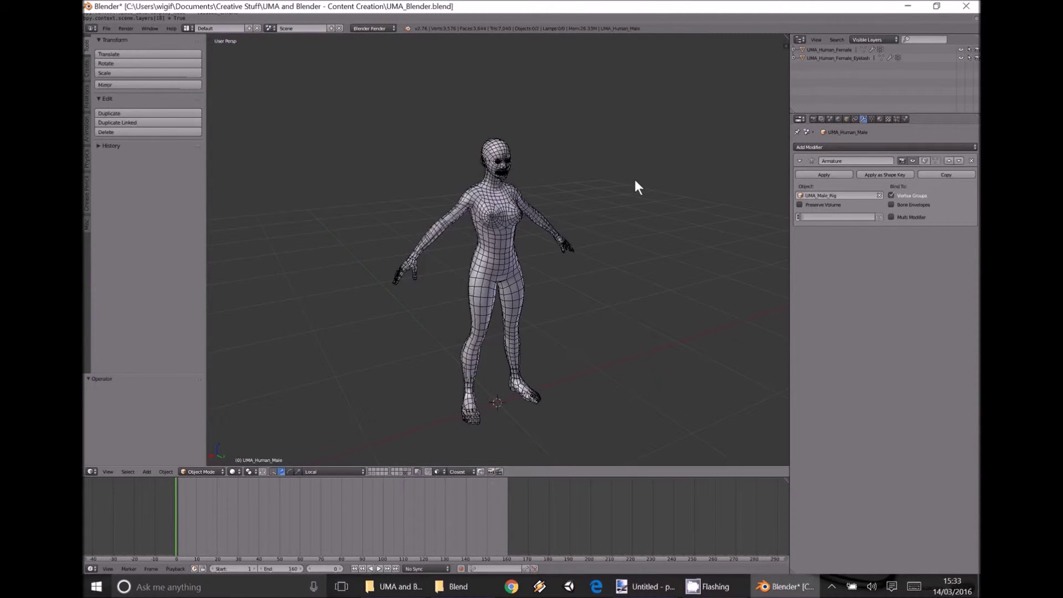
pyautogui.click(407, 470)
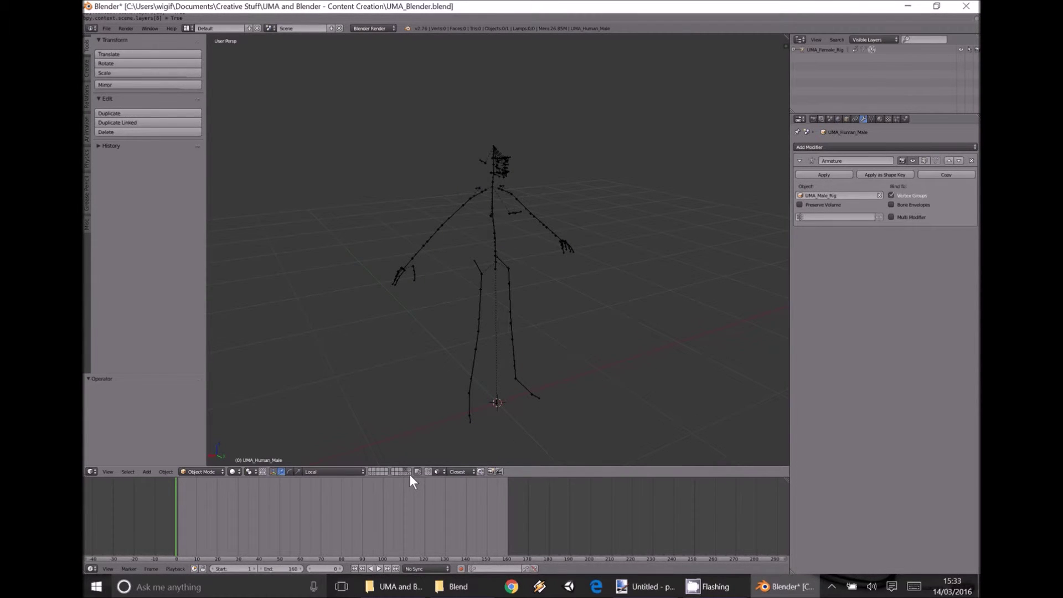
pyautogui.keyDown('shift'); pyautogui.click(410, 472); pyautogui.keyUp('shift')
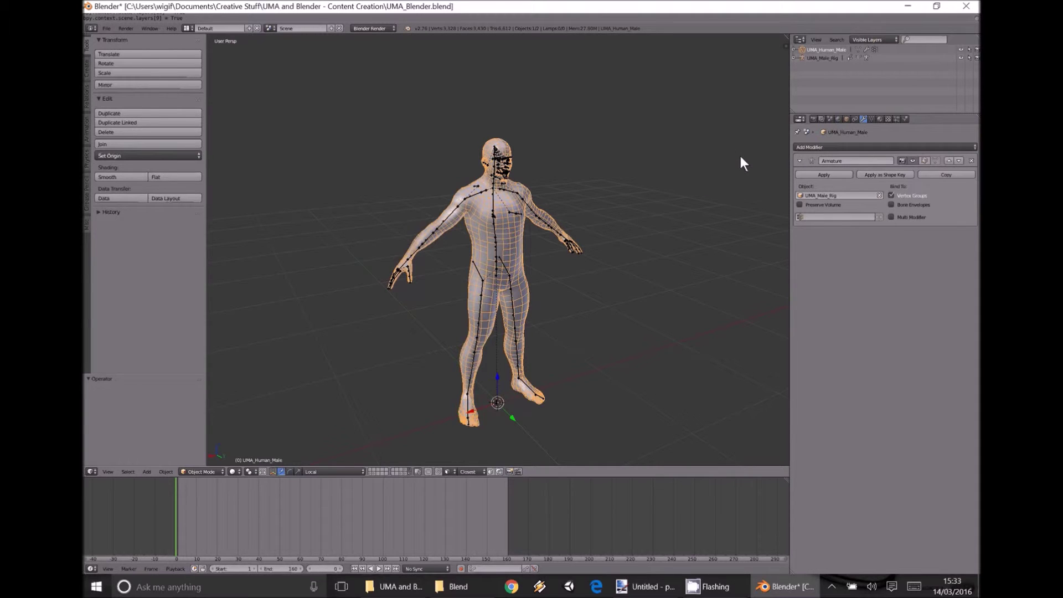
pyautogui.moveTo(577, 166)
pyautogui.mouseDown(button='middle')
pyautogui.moveTo(531, 164)
pyautogui.moveTo(598, 173)
pyautogui.moveTo(566, 181)
pyautogui.mouseUp(button='middle')
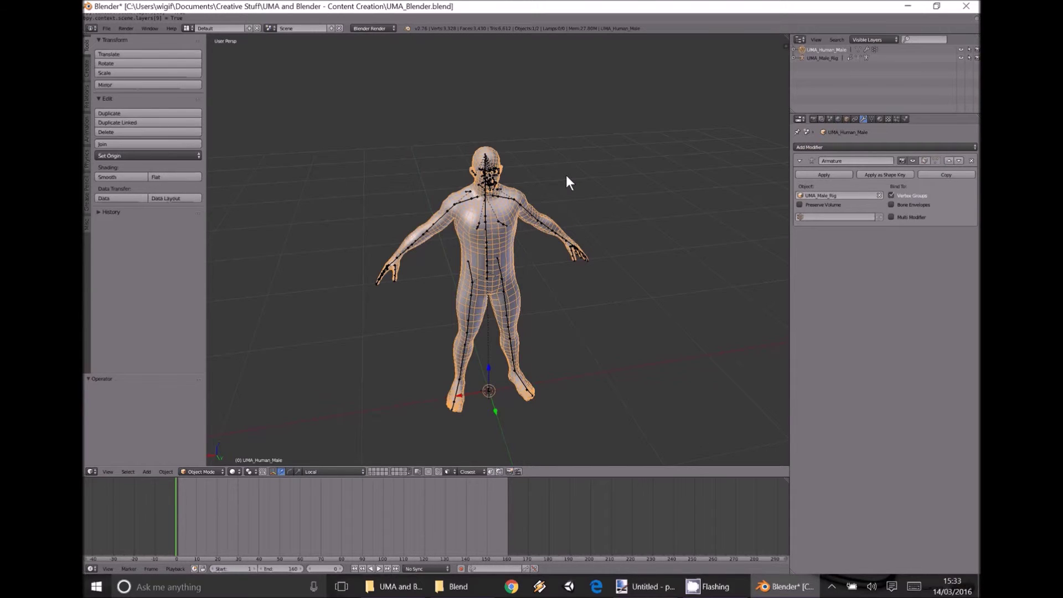
pyautogui.click(795, 49)
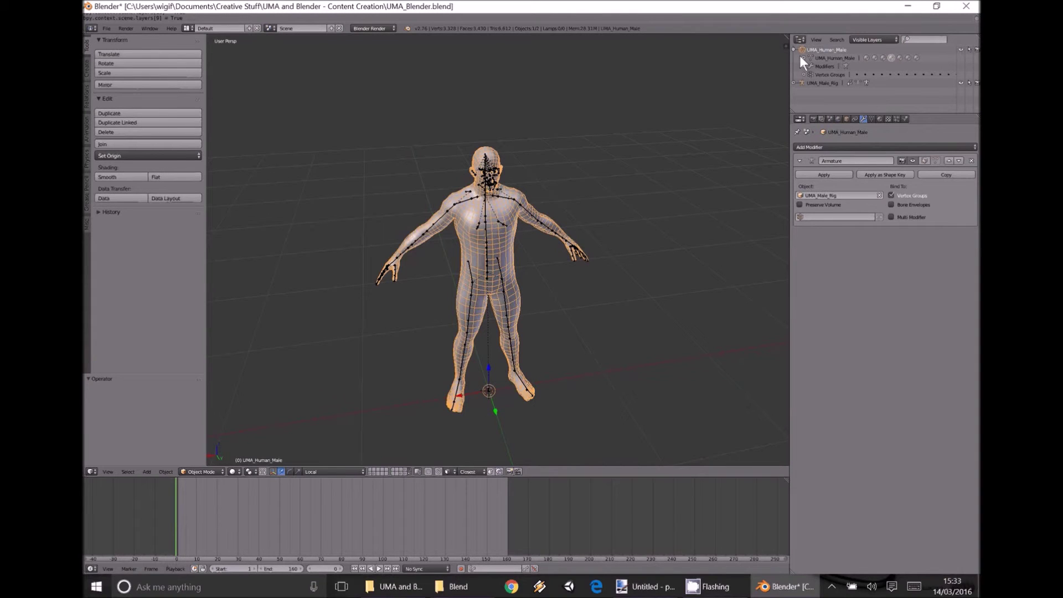
pyautogui.click(803, 57)
pyautogui.scroll(-1, 846, 90)
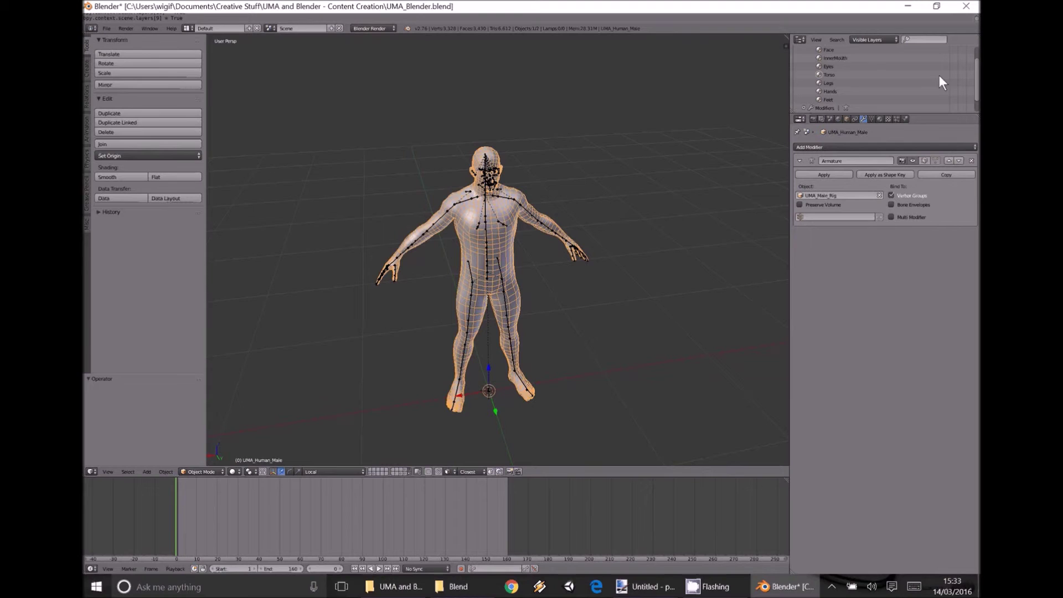
pyautogui.moveTo(978, 84); pyautogui.dragTo(962, 82)
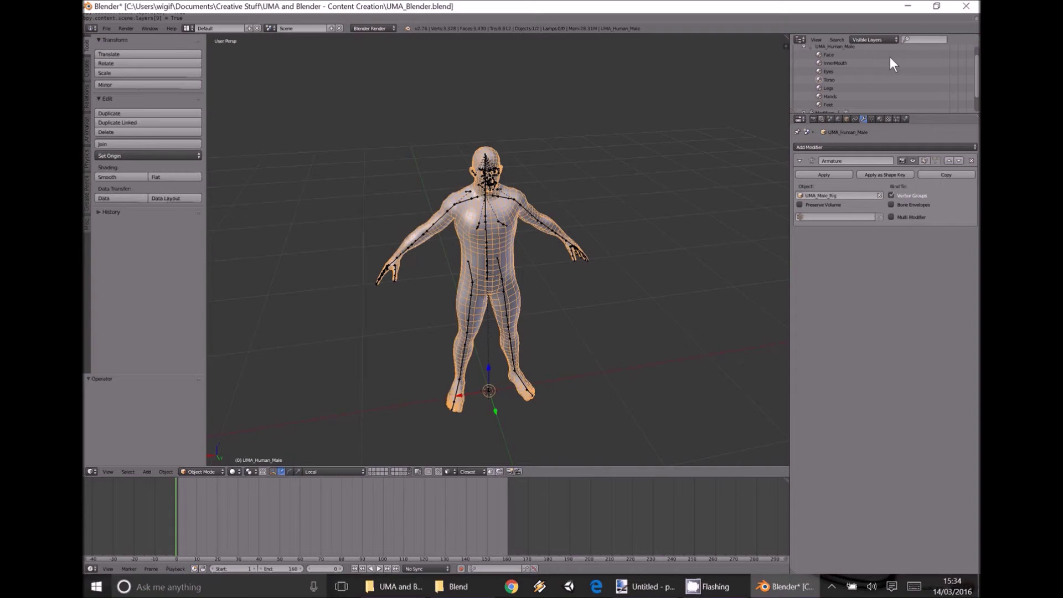
pyautogui.scroll(1, 890, 52)
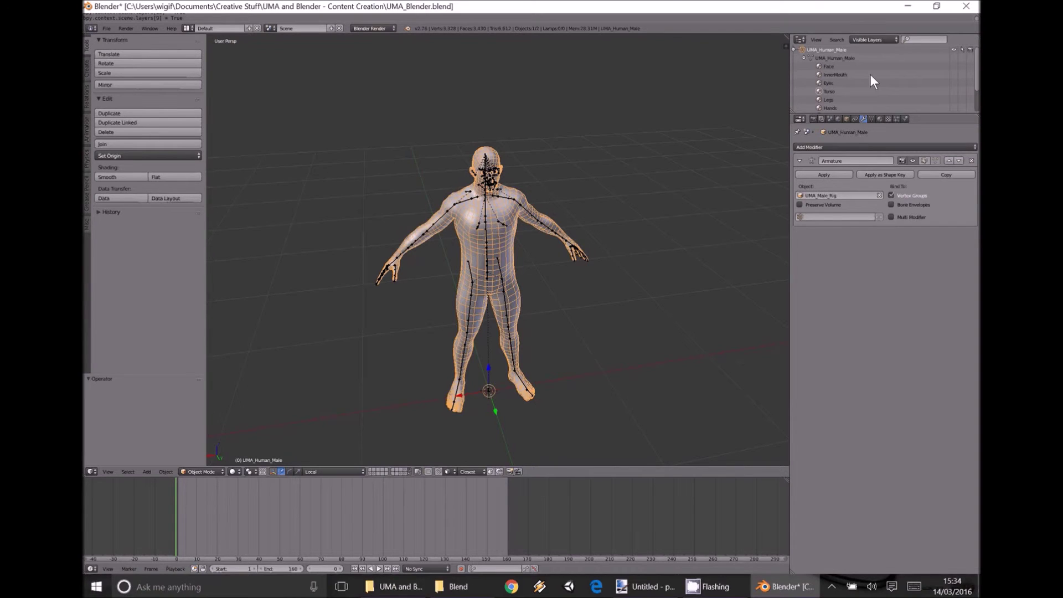
pyautogui.scroll(-2, 870, 90)
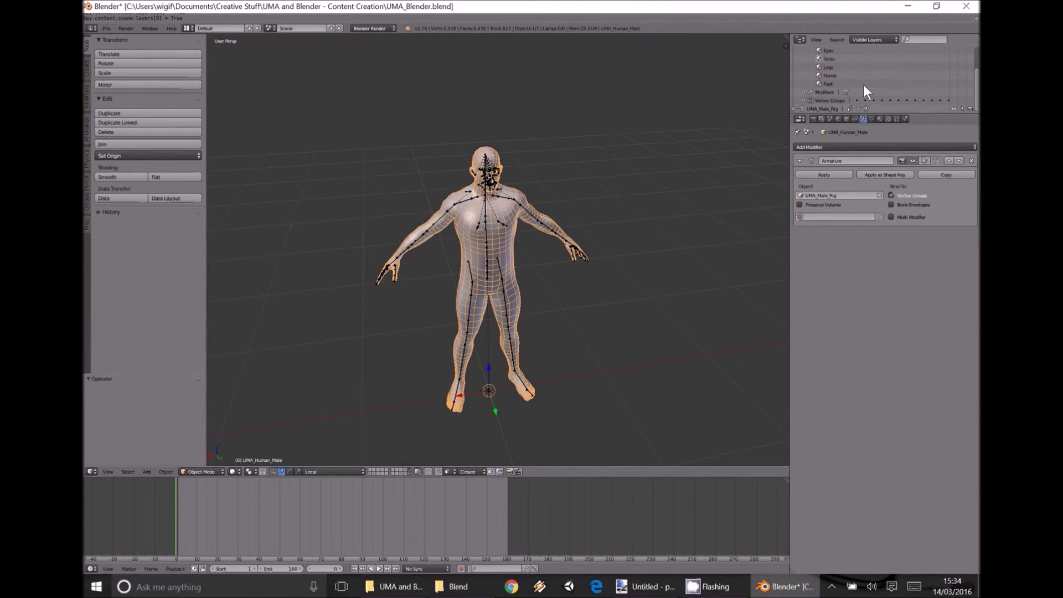
pyautogui.scroll(2, 867, 92)
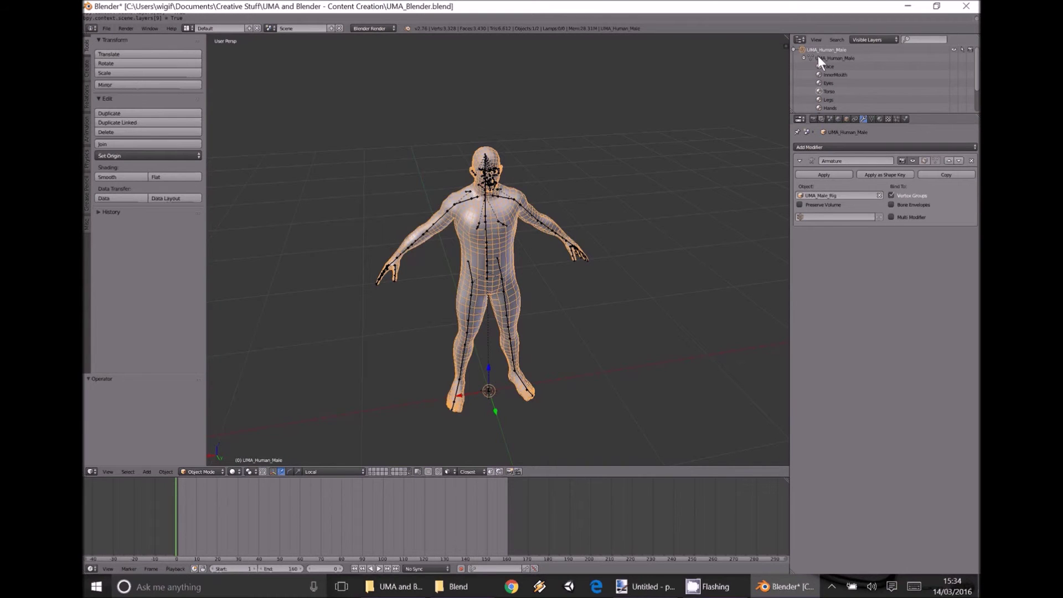
# Switch UMA_Human_Male into Edit Mode from the header mode menu and use edge select.
pyautogui.moveTo(498, 228); pyautogui.dragTo(434, 238, button='middle')
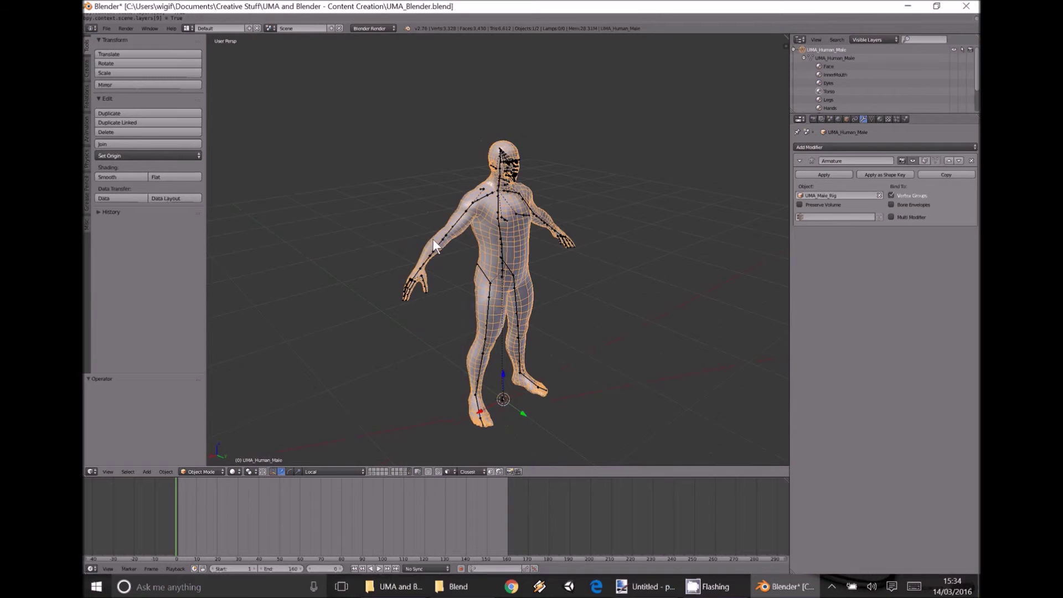
pyautogui.click(207, 471)
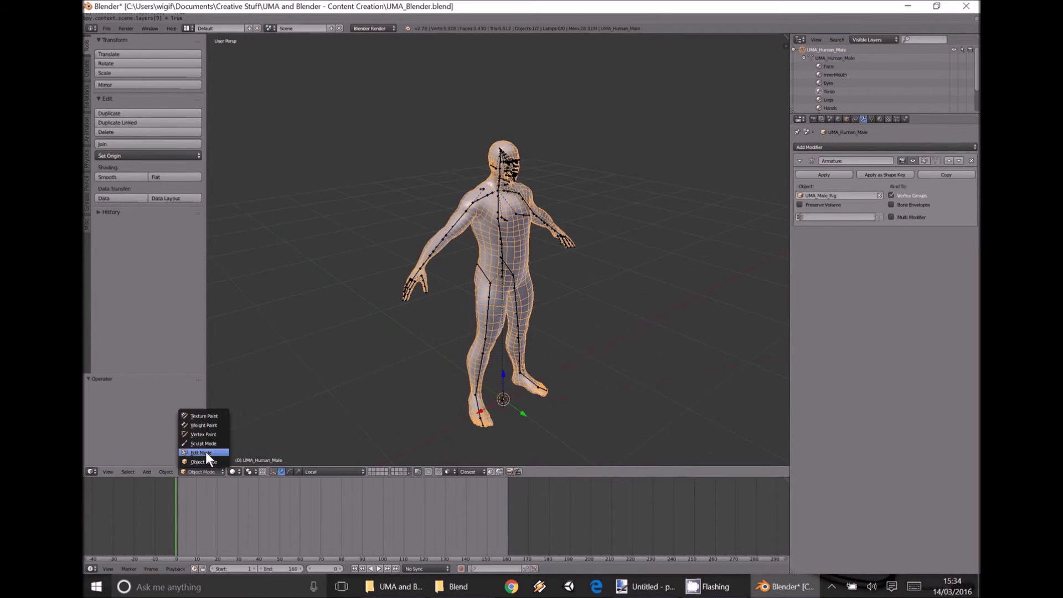
pyautogui.click(205, 451)
pyautogui.moveTo(476, 222); pyautogui.dragTo(528, 199, button='middle')
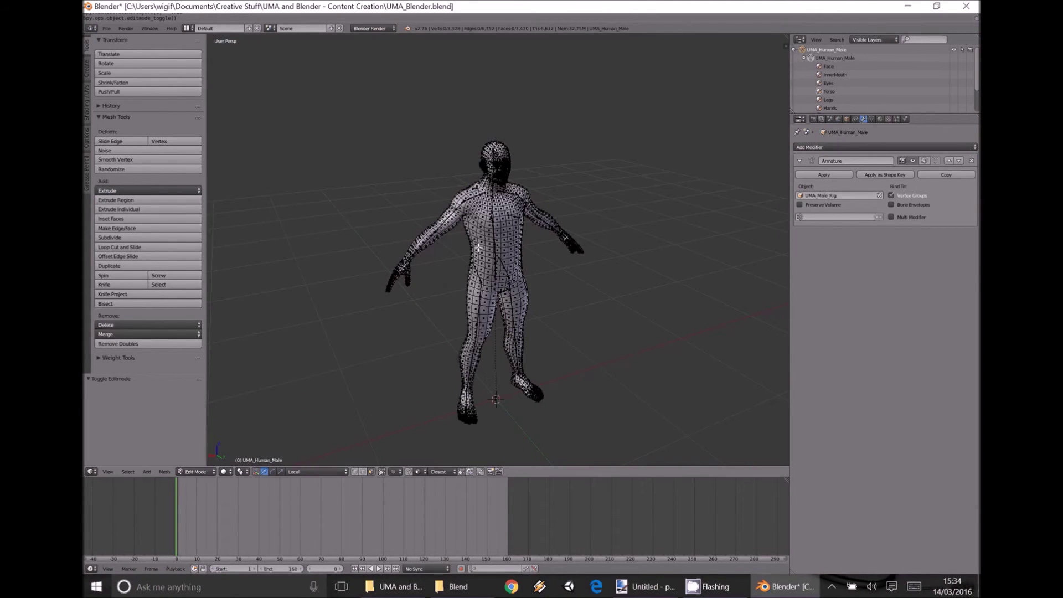
pyautogui.click(363, 472)
# Try moving a chest face and extruding a chest edge, undoing both tests.
pyautogui.click(371, 472)
pyautogui.rightClick(517, 229)
pyautogui.moveTo(533, 236); pyautogui.dragTo(551, 295)
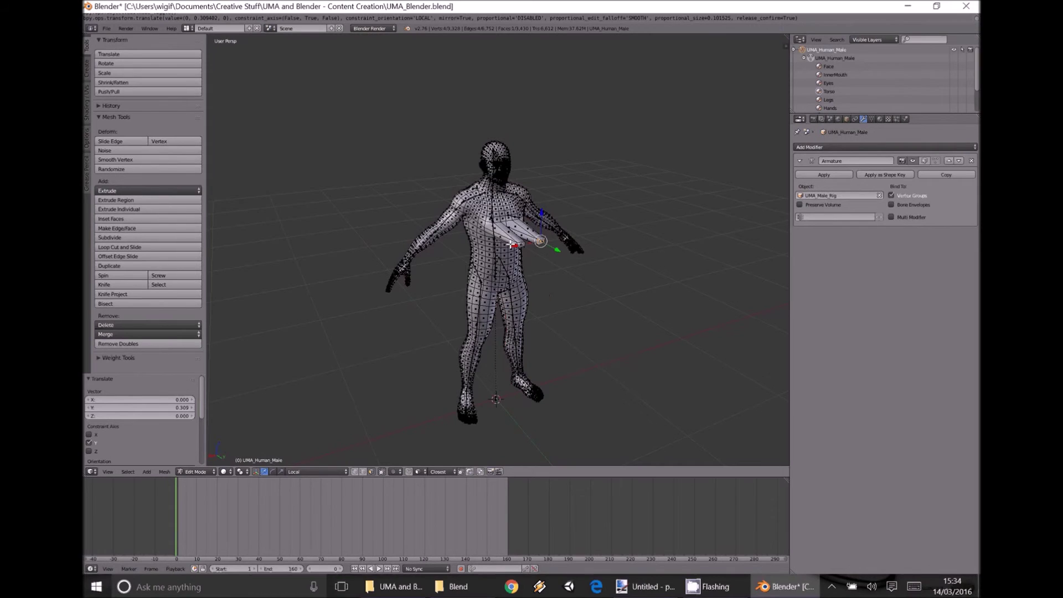
pyautogui.hotkey('ctrl', 'z')
pyautogui.click(362, 471)
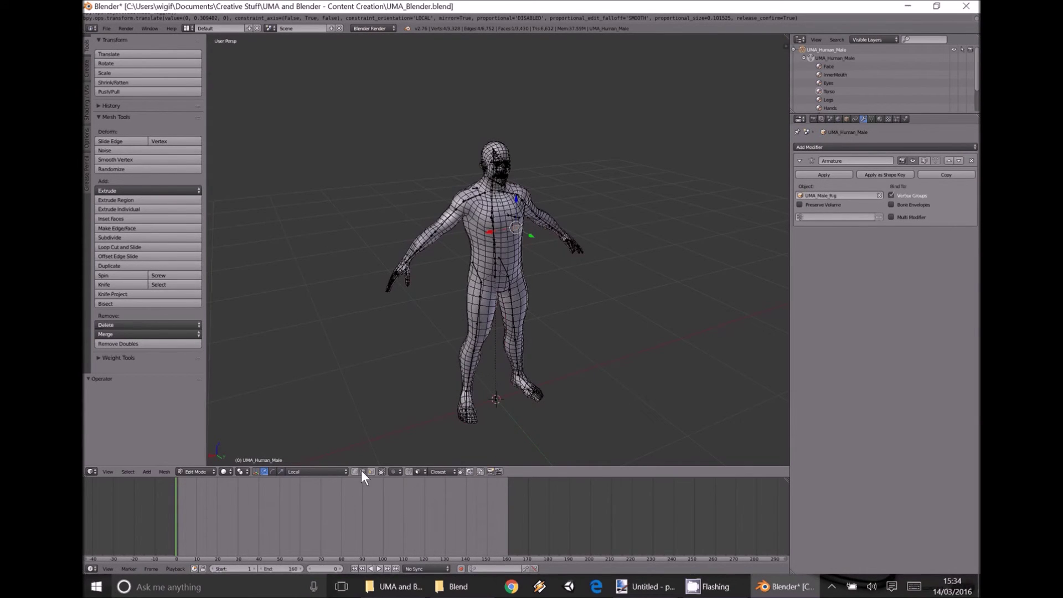
pyautogui.rightClick(523, 239)
pyautogui.press('e')
pyautogui.click(564, 260)
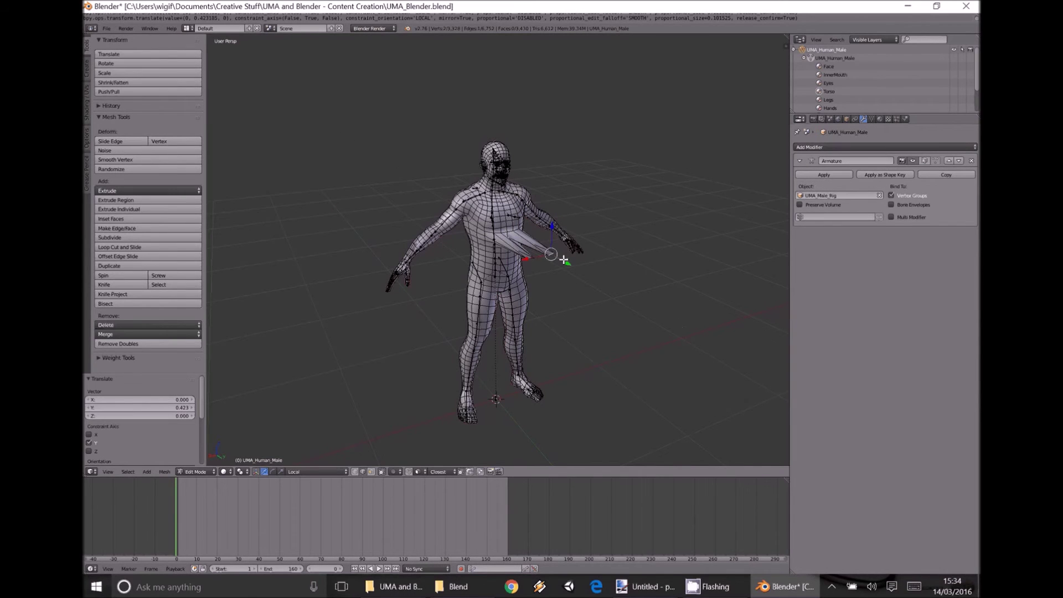
pyautogui.hotkey('ctrl', 'z')
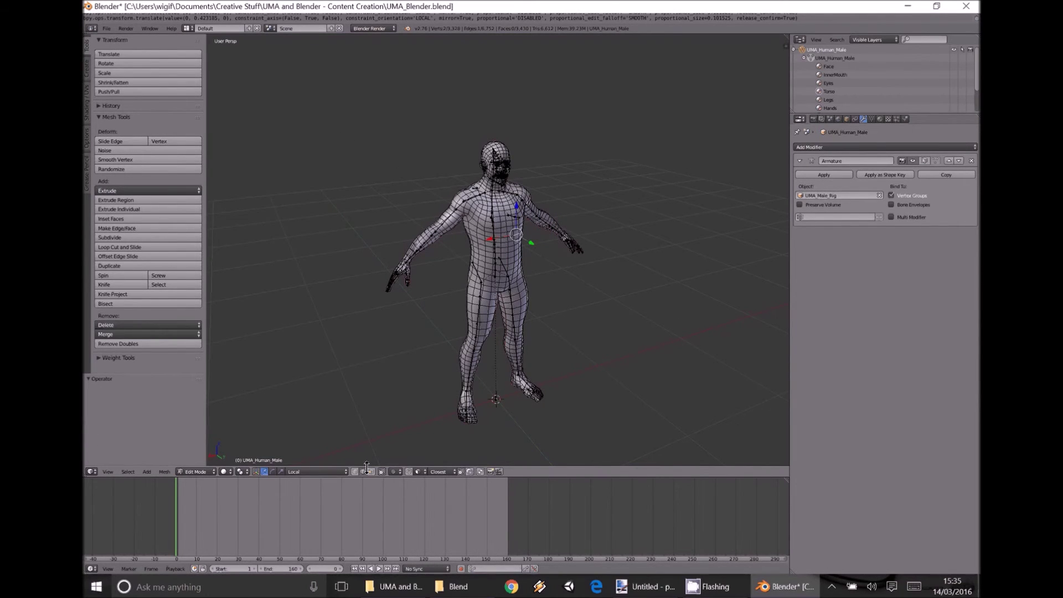
# Extrude shoulder geometry three times into a spike, then adjust its tip along Z and Y.
pyautogui.click(371, 472)
pyautogui.press('e')
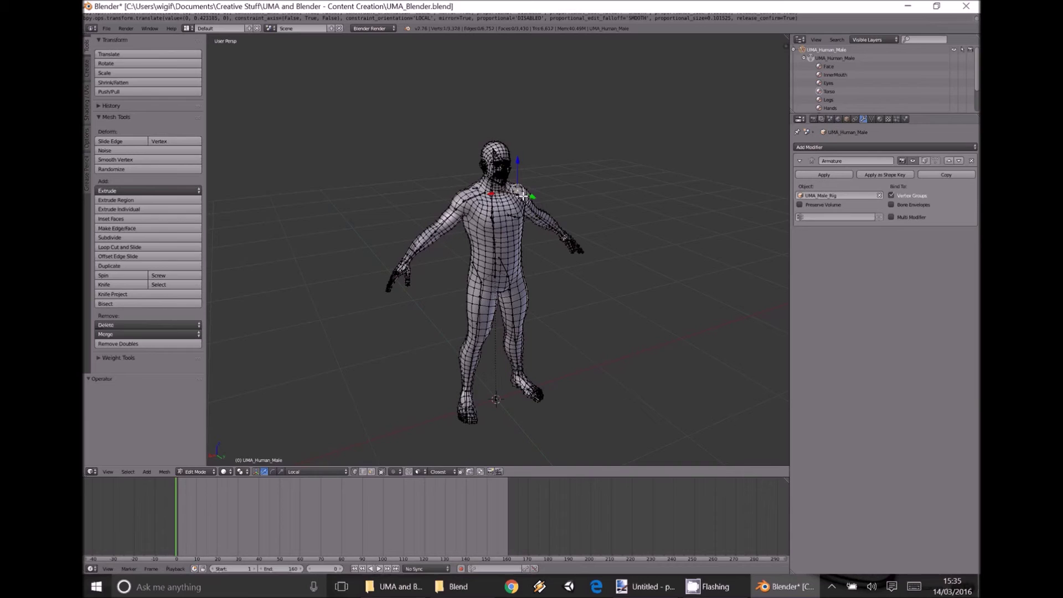
pyautogui.click(523, 152)
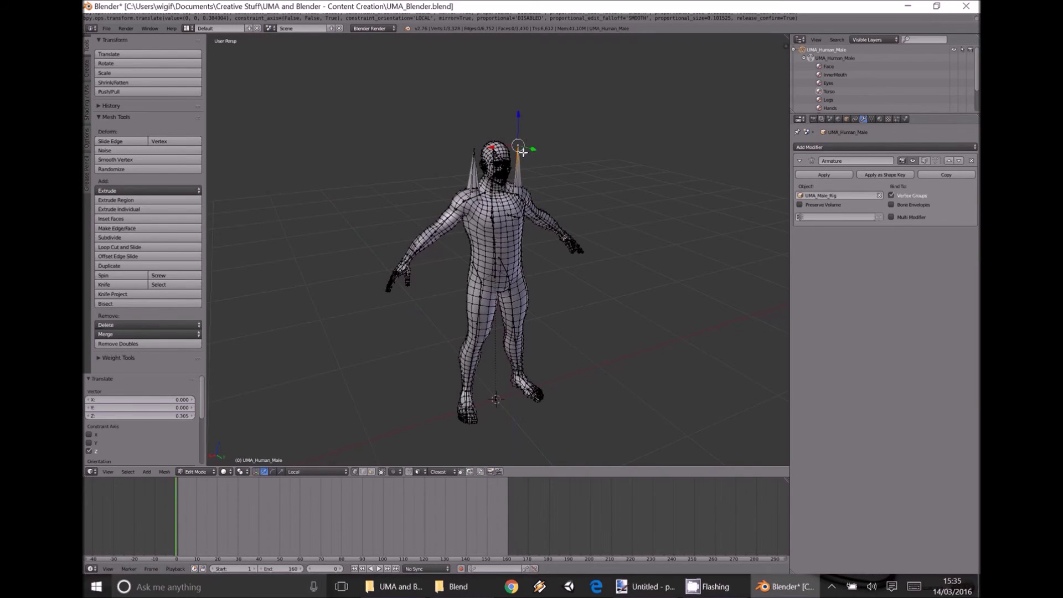
pyautogui.press('e')
pyautogui.click(572, 169)
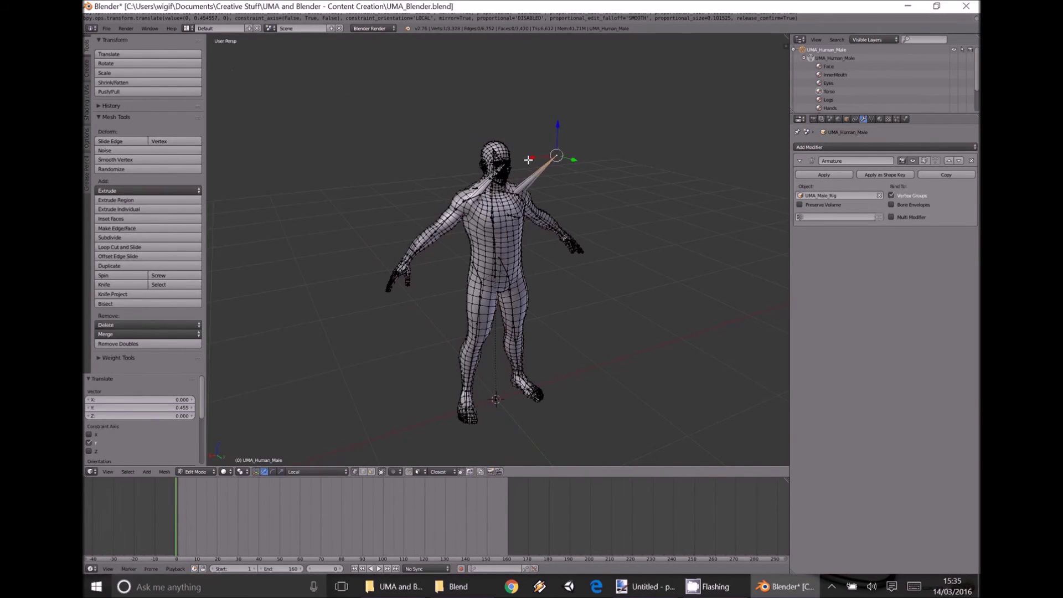
pyautogui.press('e')
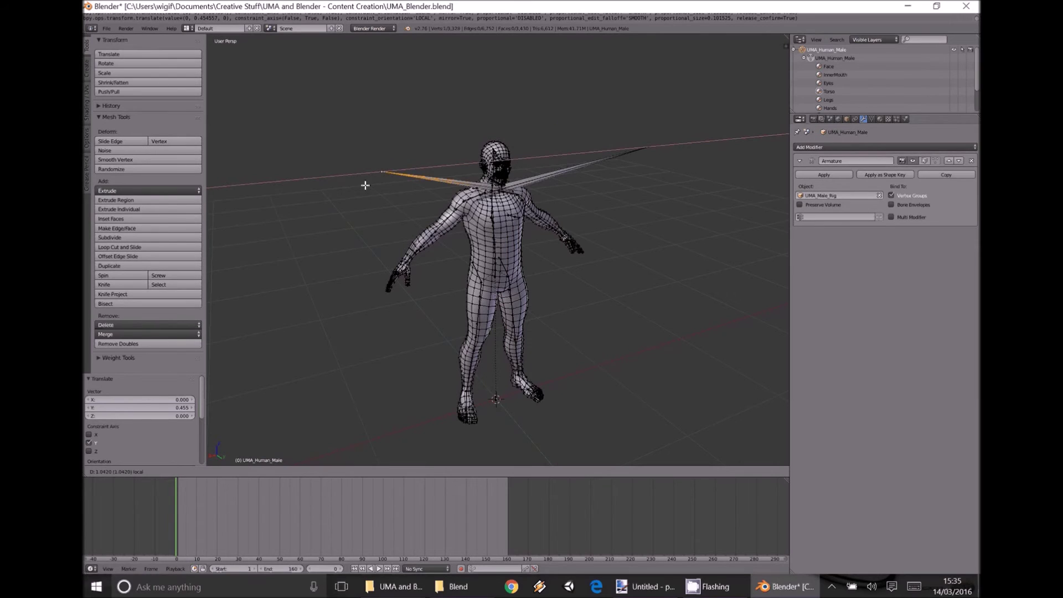
pyautogui.click(547, 170)
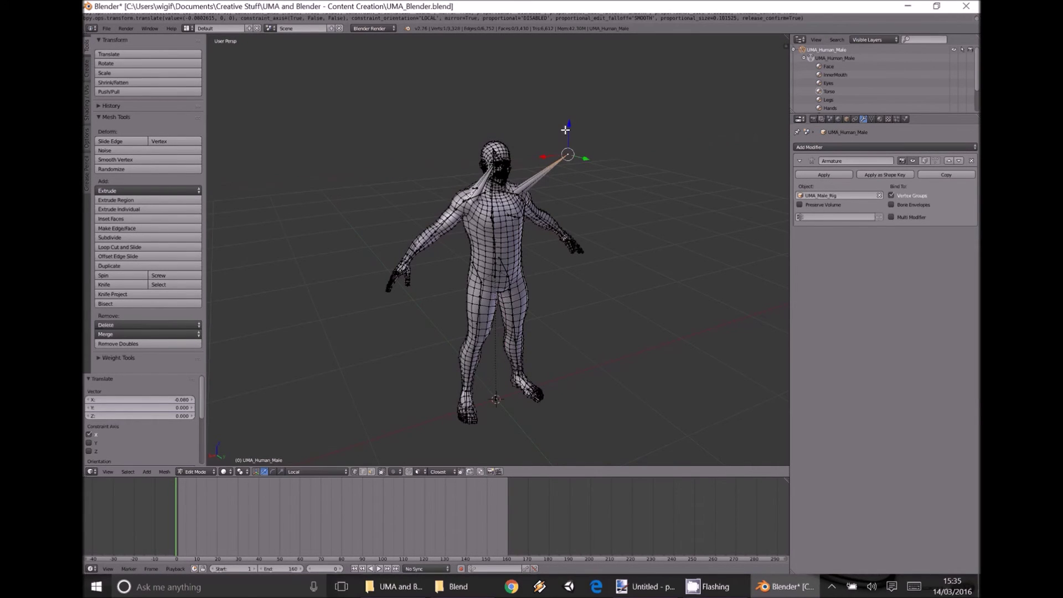
pyautogui.press('g')
pyautogui.press('z')
pyautogui.press('z')
pyautogui.click(578, 196)
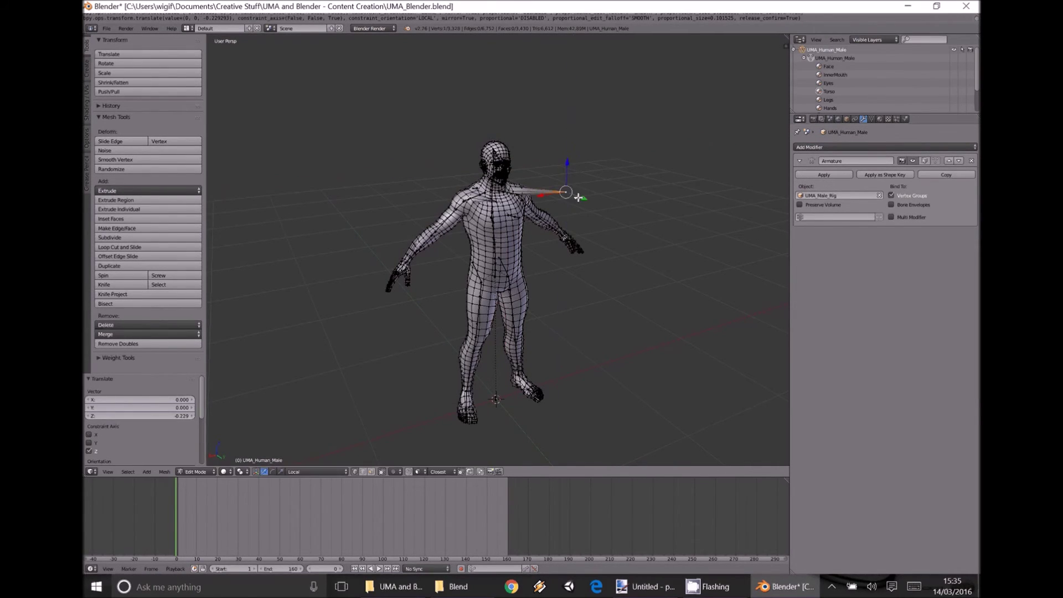
pyautogui.press('g')
pyautogui.press('y')
pyautogui.press('y')
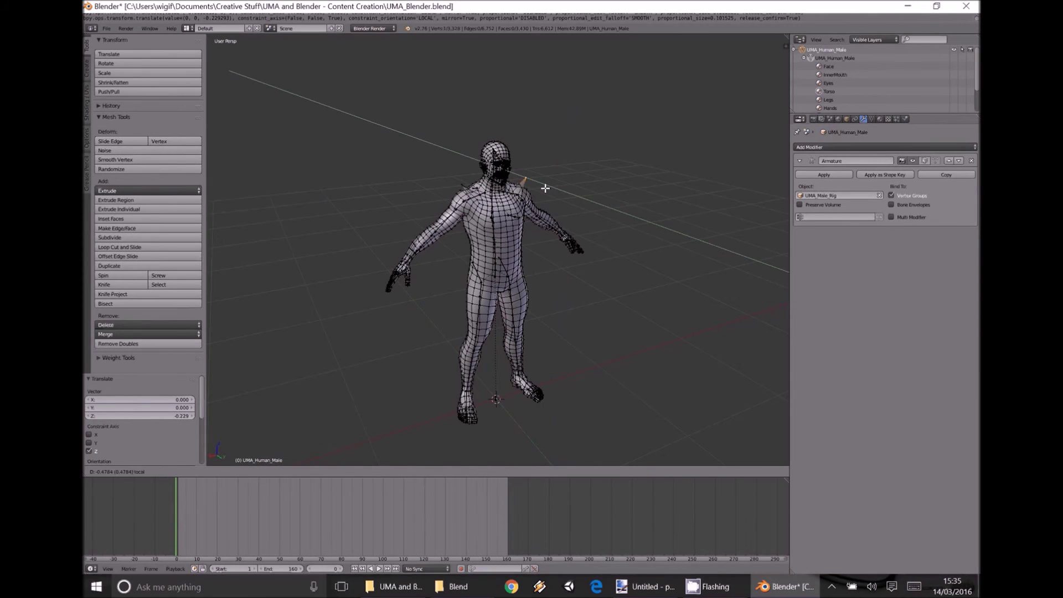
pyautogui.click(516, 193)
# Raise a right-shoulder vertex and a left neck vertex along local Z, about 0.117.
pyautogui.rightClick(519, 184)
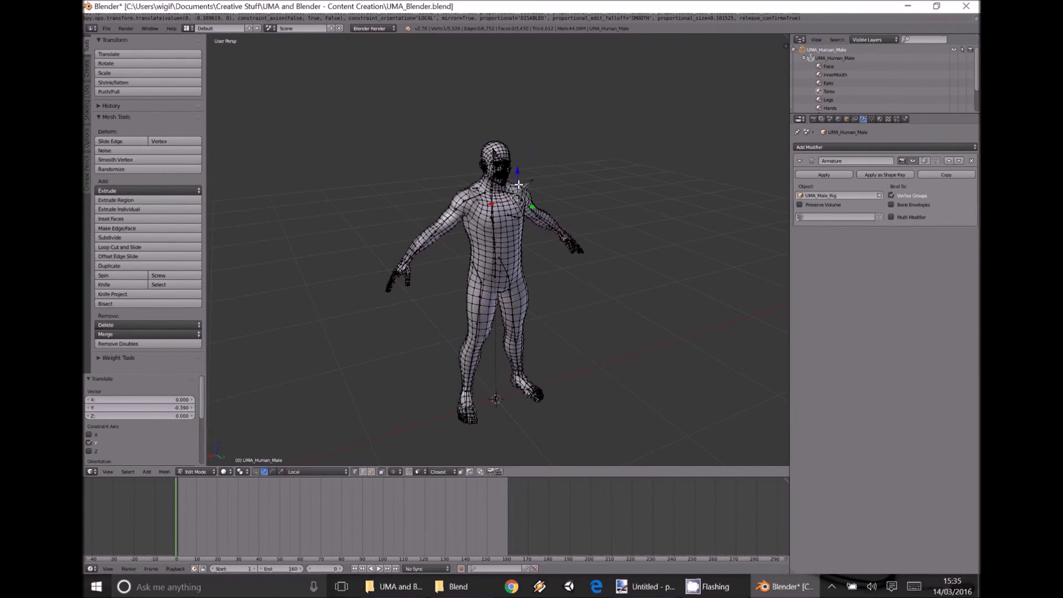
pyautogui.press('g')
pyautogui.press('z')
pyautogui.press('z')
pyautogui.click(523, 153)
pyautogui.rightClick(480, 189)
pyautogui.press('g')
pyautogui.press('z')
pyautogui.press('z')
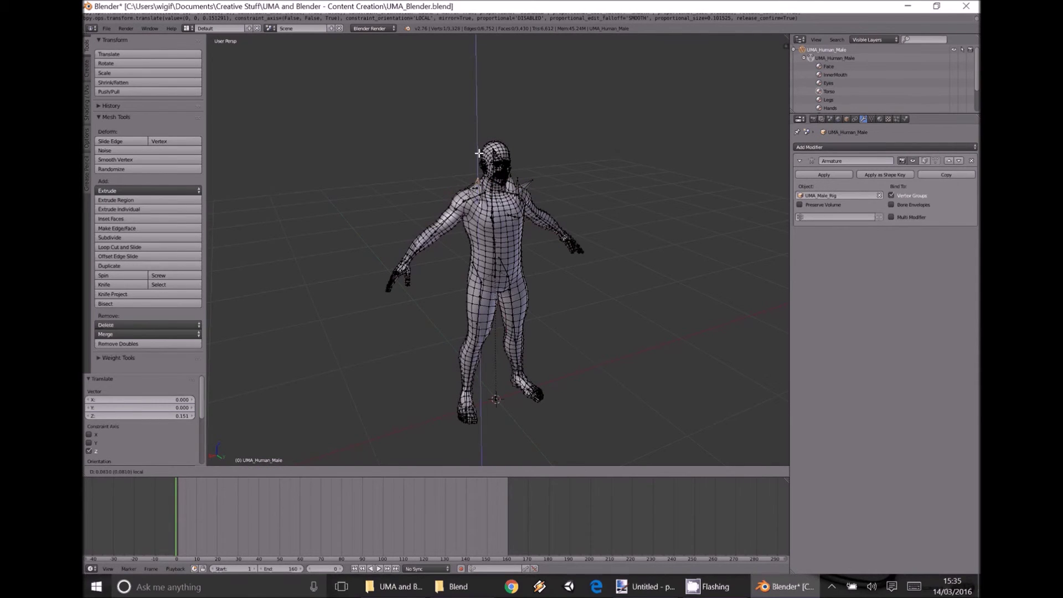
pyautogui.click(564, 135)
pyautogui.moveTo(563, 135)
pyautogui.mouseDown(button='middle')
pyautogui.moveTo(468, 154)
pyautogui.moveTo(554, 130)
pyautogui.mouseUp(button='middle')
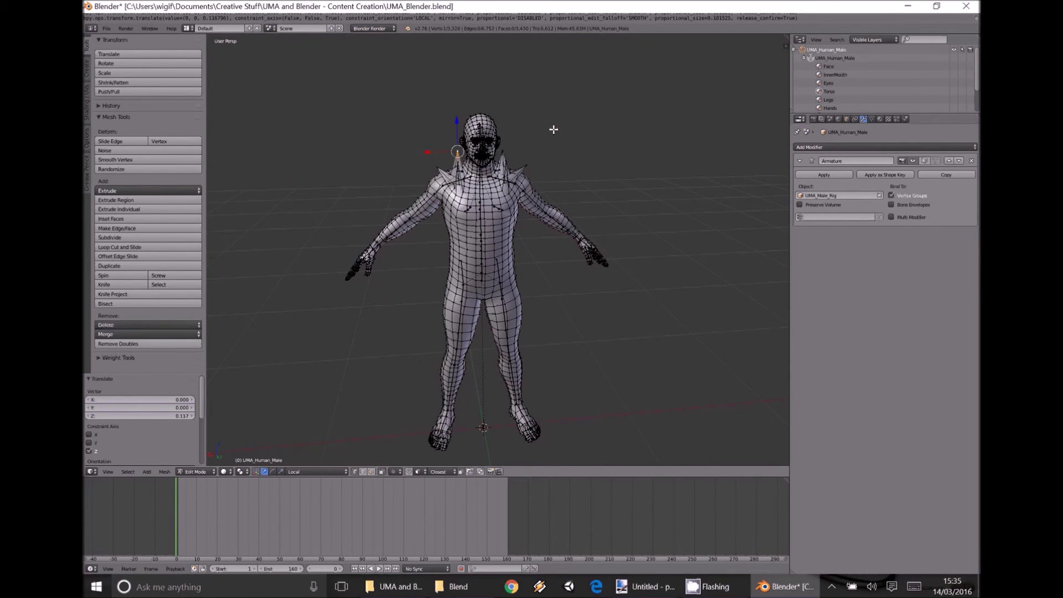
# Undo the neck spike vertex move, then view the mesh from front, low front and side.
pyautogui.moveTo(554, 130)
pyautogui.mouseDown(button='middle')
pyautogui.moveTo(536, 127)
pyautogui.moveTo(563, 128)
pyautogui.mouseUp(button='middle')
pyautogui.rightClick(562, 127)
pyautogui.hotkey('ctrl', 'z')
pyautogui.hotkey('ctrl', 'z')
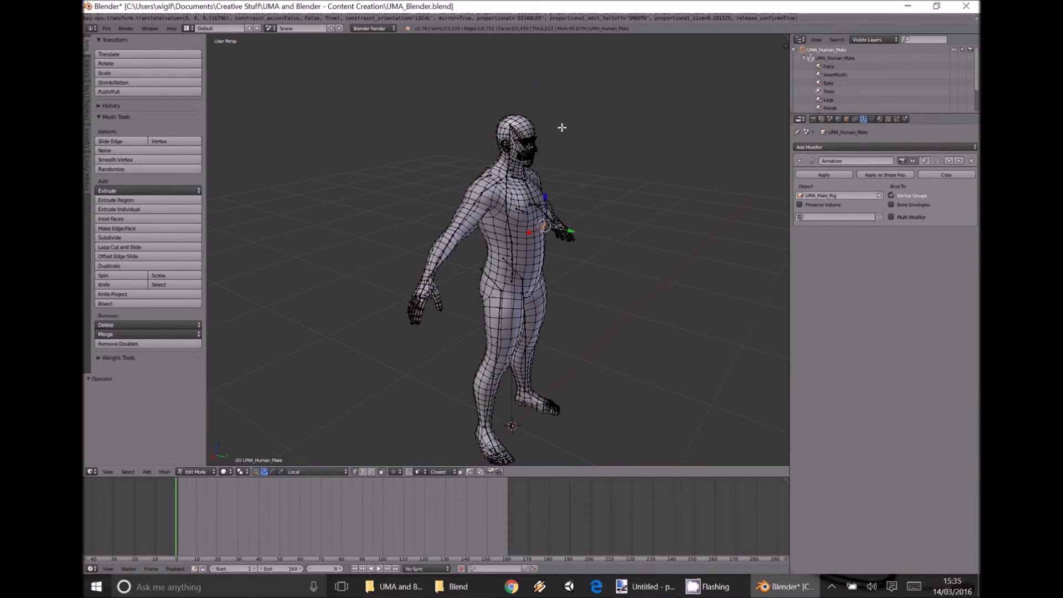
pyautogui.moveTo(554, 175); pyautogui.dragTo(536, 231, button='middle')
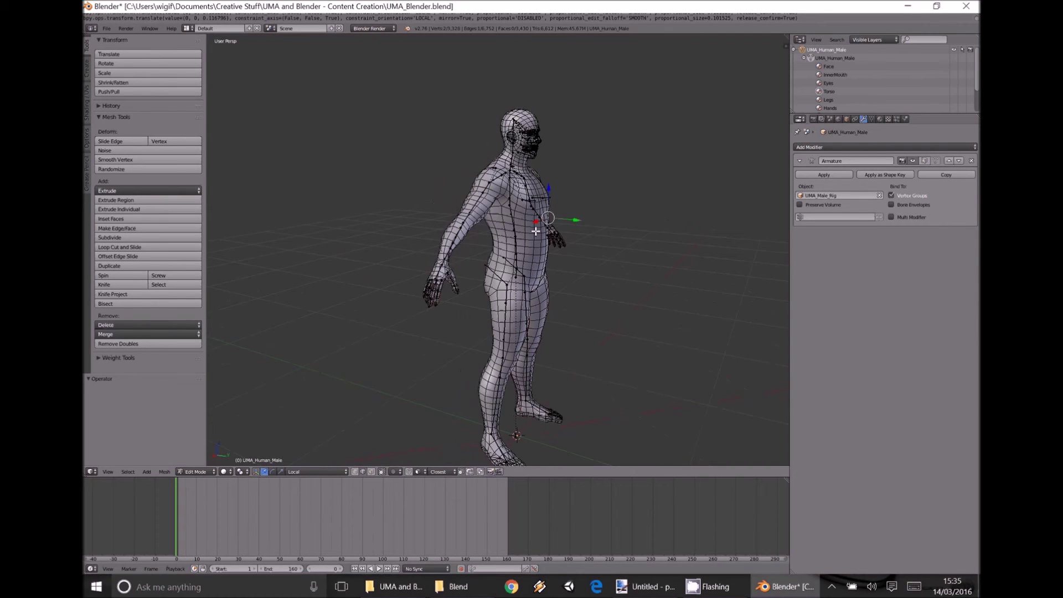
pyautogui.moveTo(519, 218); pyautogui.dragTo(474, 194, button='middle')
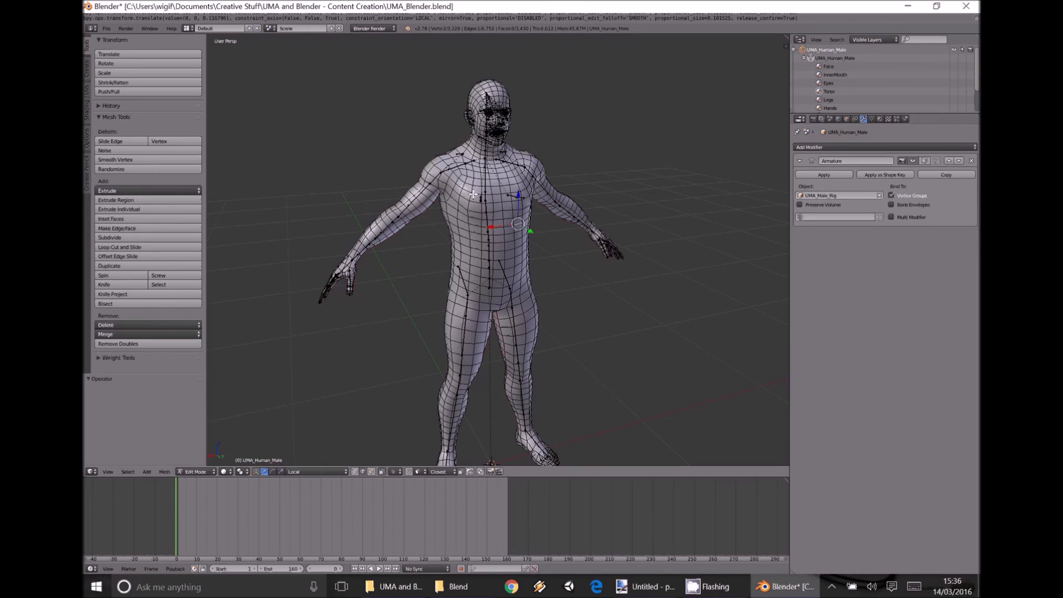
pyautogui.moveTo(403, 149); pyautogui.dragTo(490, 118, button='middle')
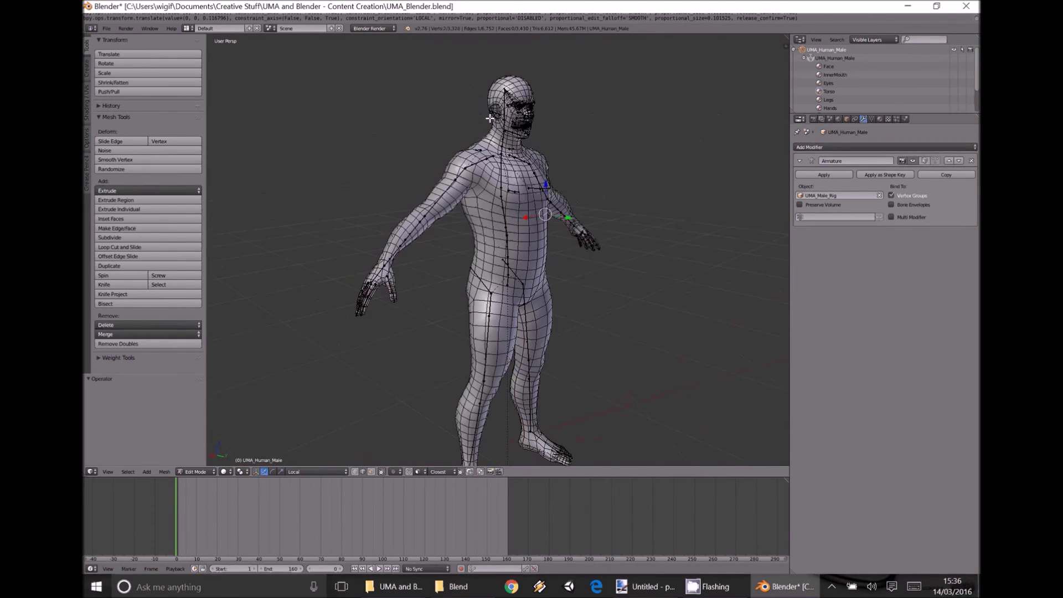